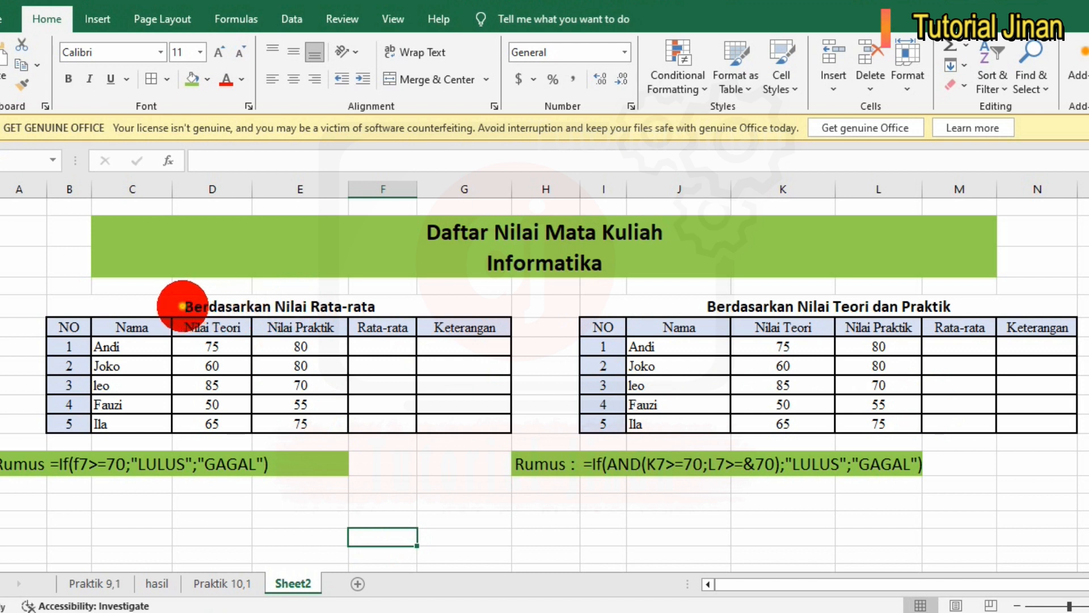
left_click(181, 307)
left_click(459, 485)
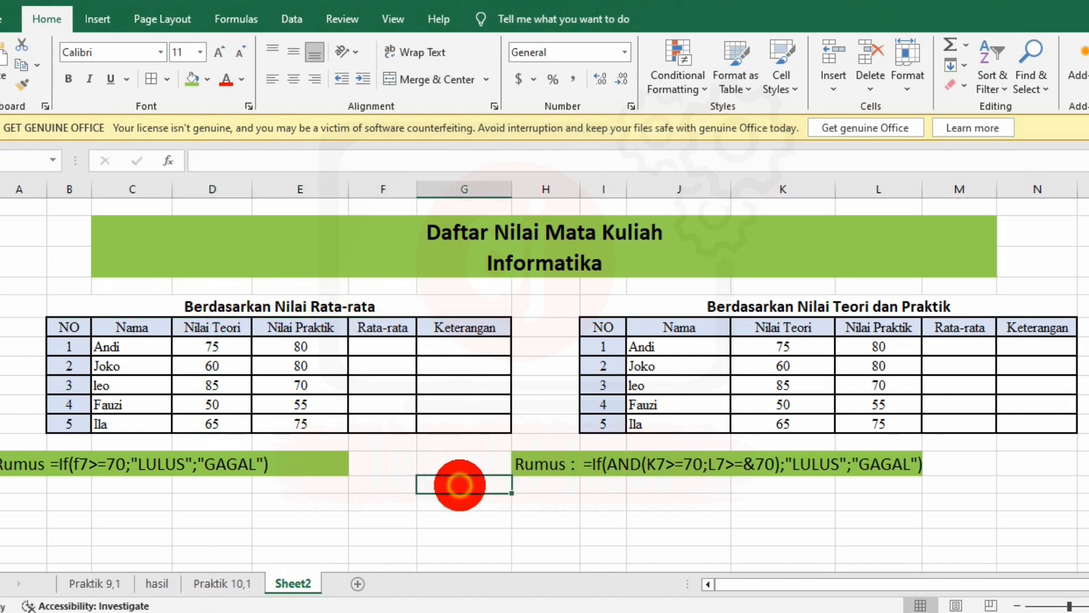
left_click(703, 307)
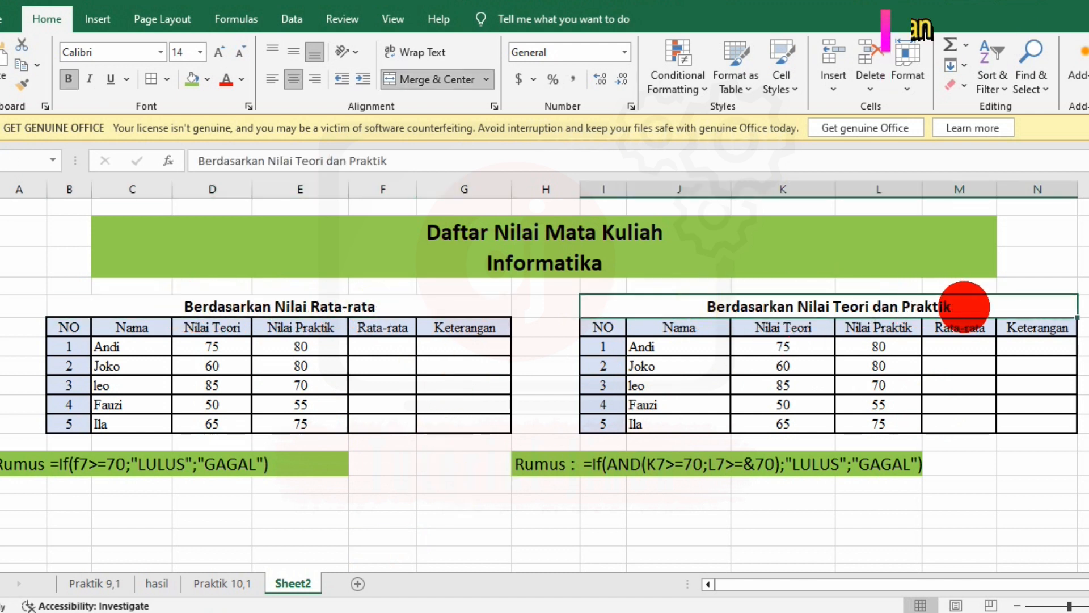
left_click(977, 481)
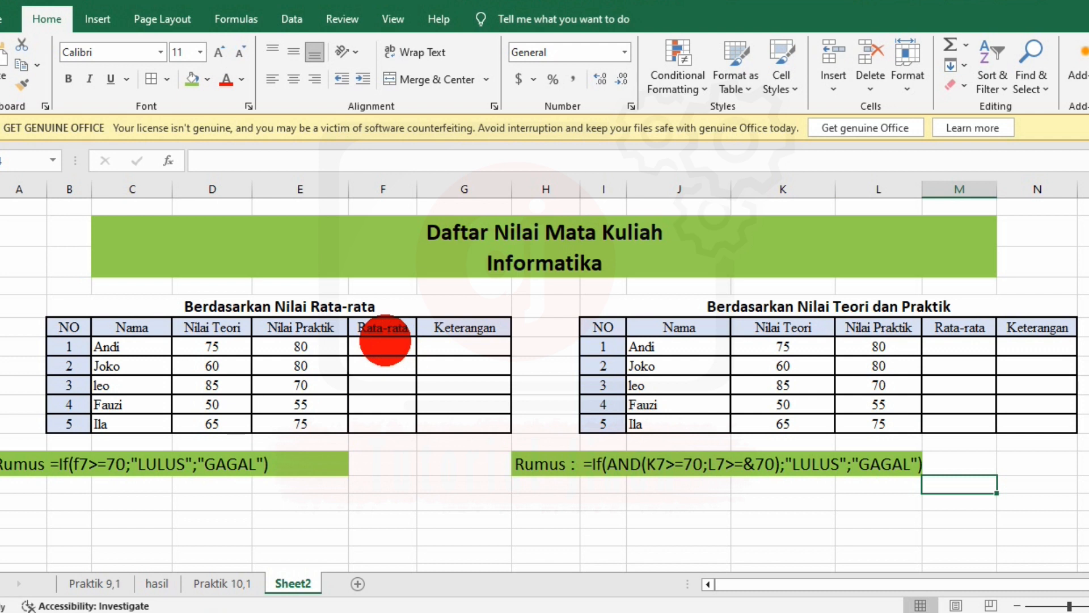
left_click(233, 295)
Enter the formula =AVERAGE(D7:E7) in F7, the first Rata-rata cell of the "Berdasarkan Nilai Rata-rata" table.
left_click(384, 347)
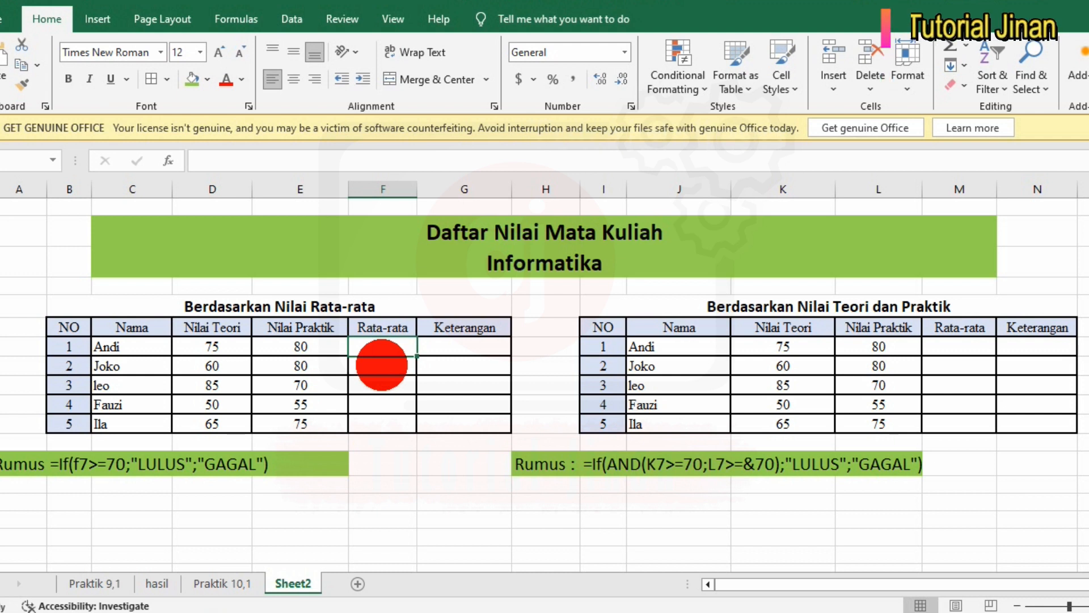
type("=")
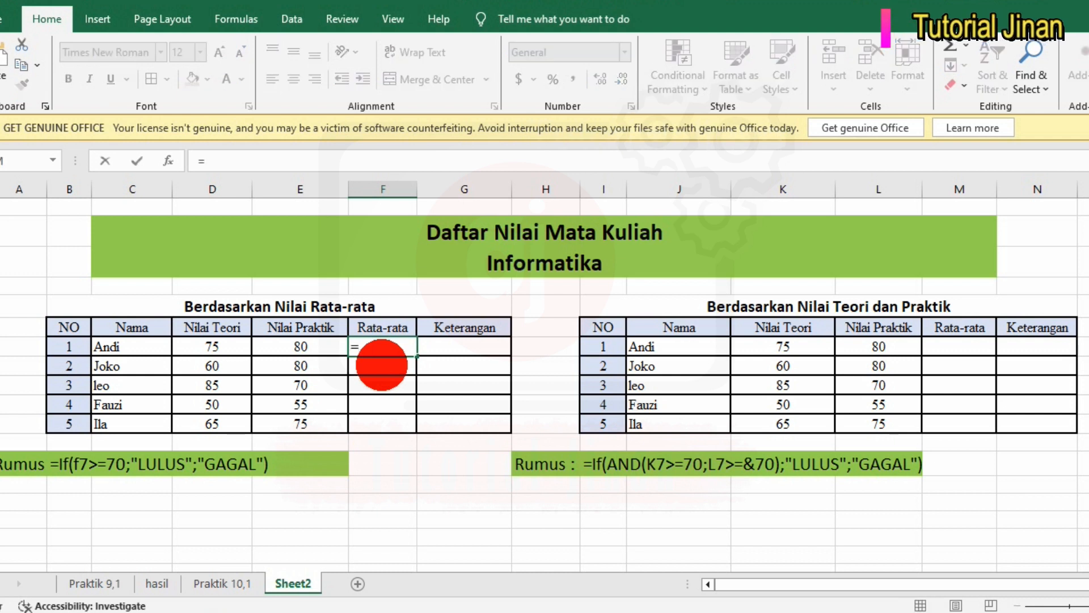
type("av")
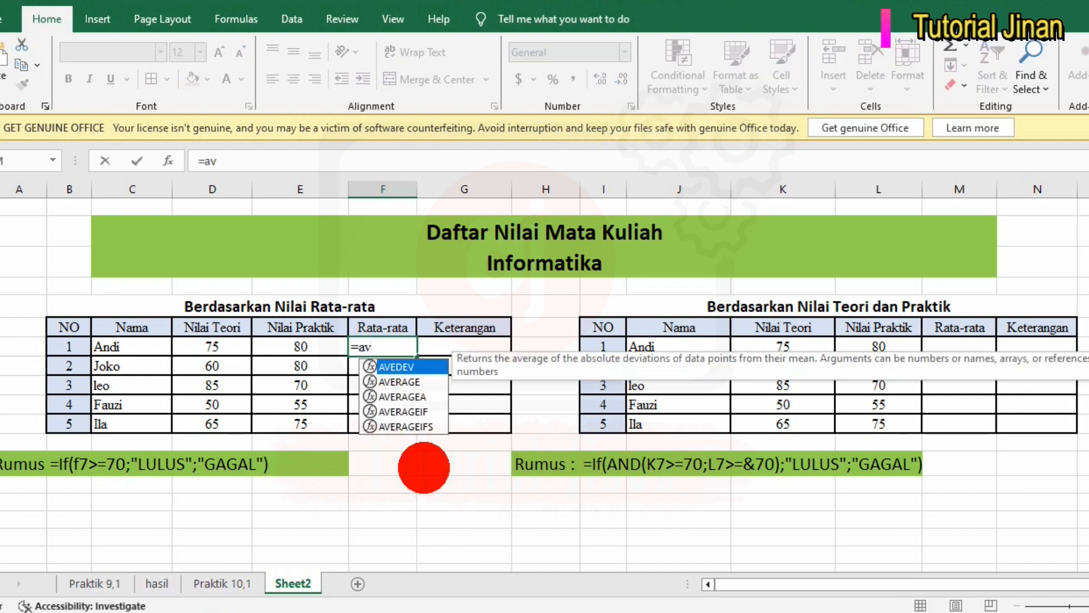
key("Down")
key("Tab")
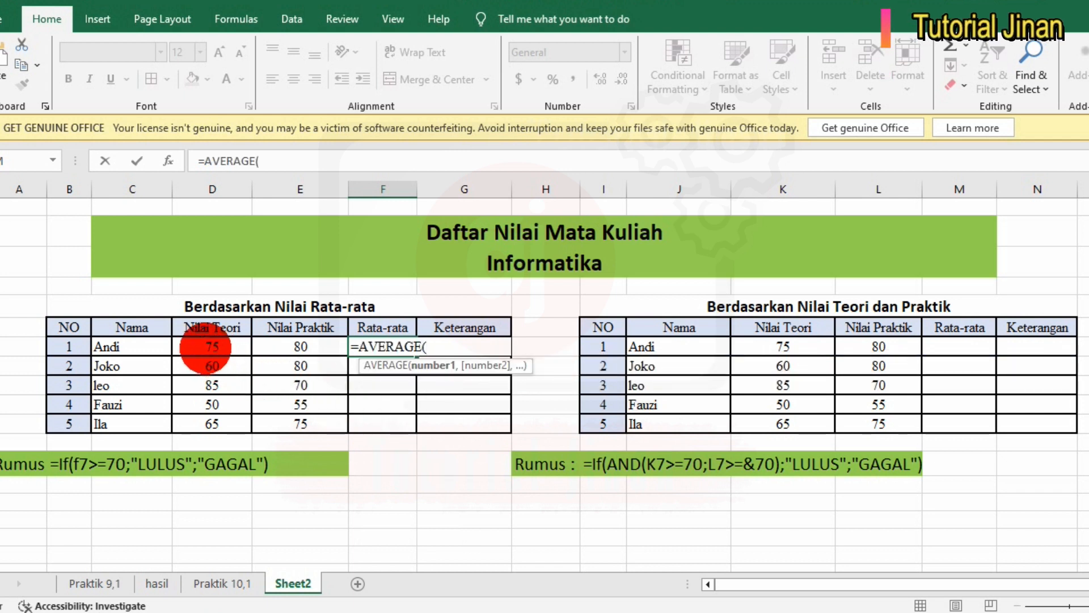
left_click_drag(201, 347, 283, 347)
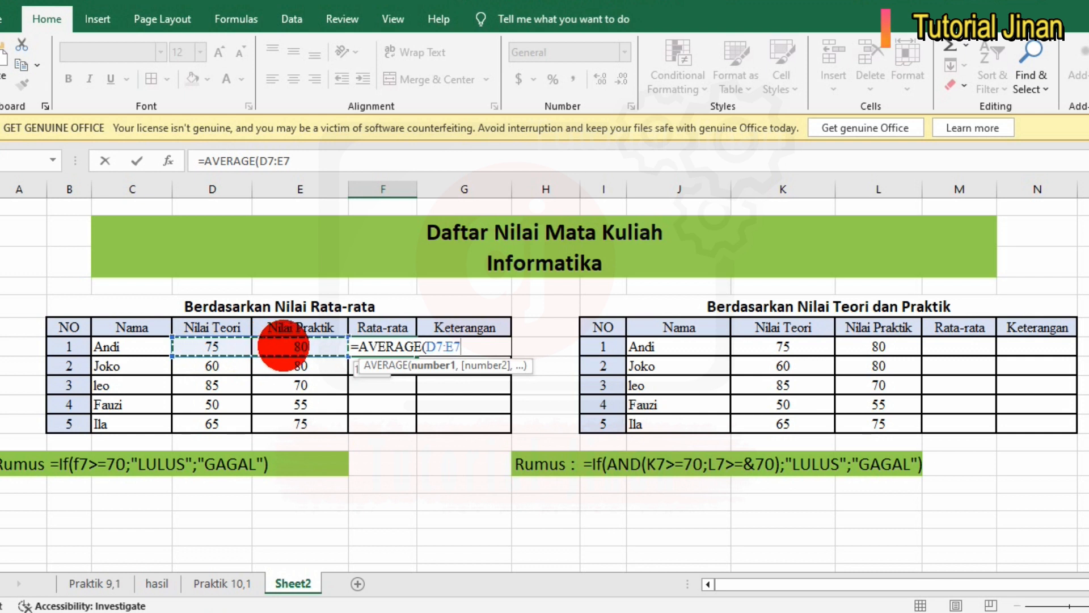
type(")")
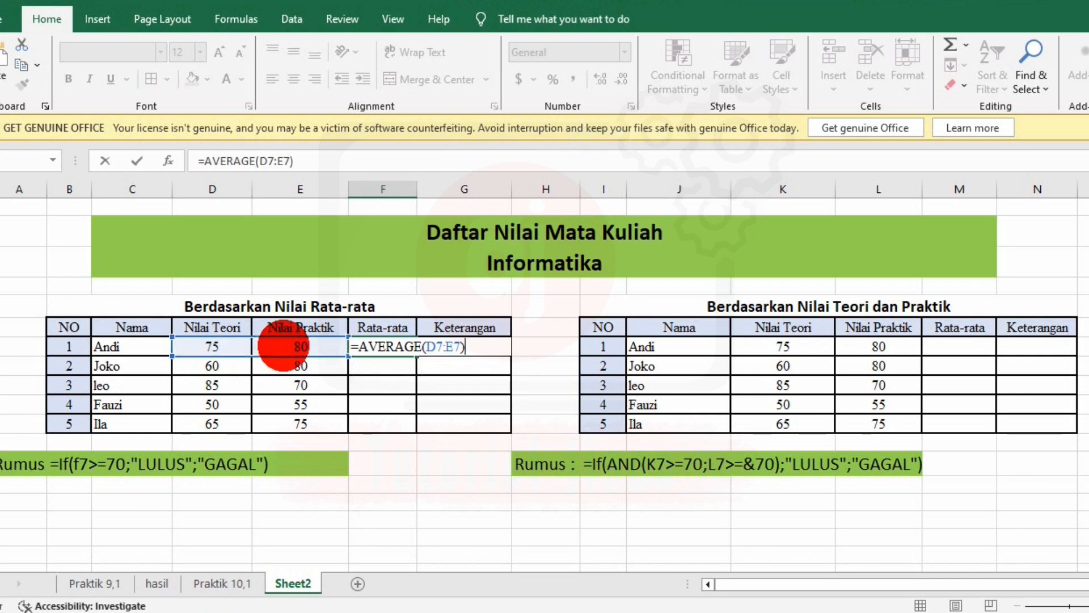
key("Return")
Fill the average formula from F7 down through F11 and centre the Rata-rata values horizontally.
left_click(407, 345)
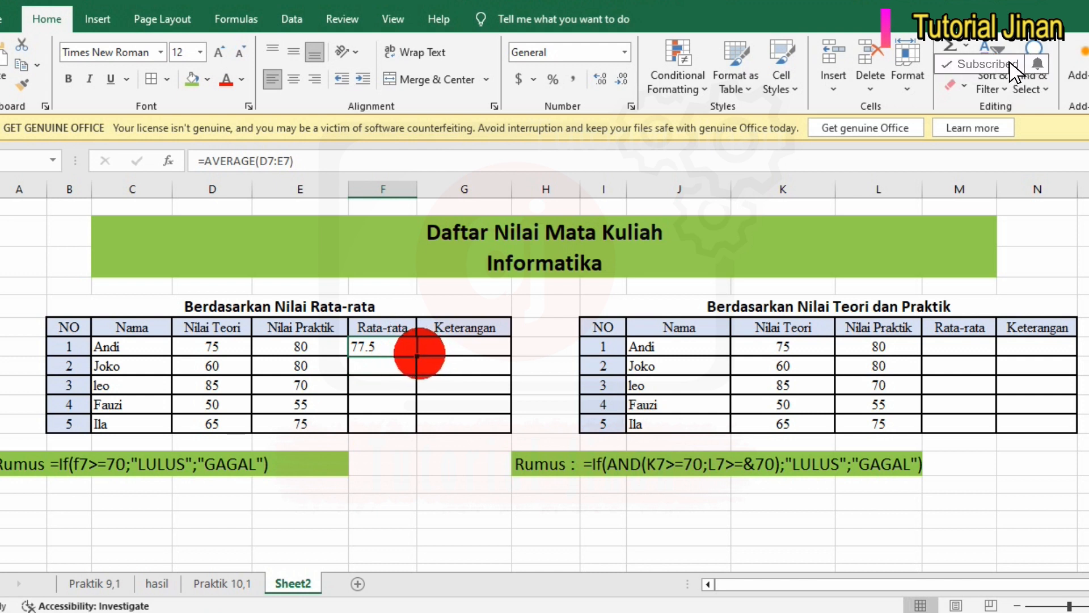
left_click_drag(417, 356, 417, 433)
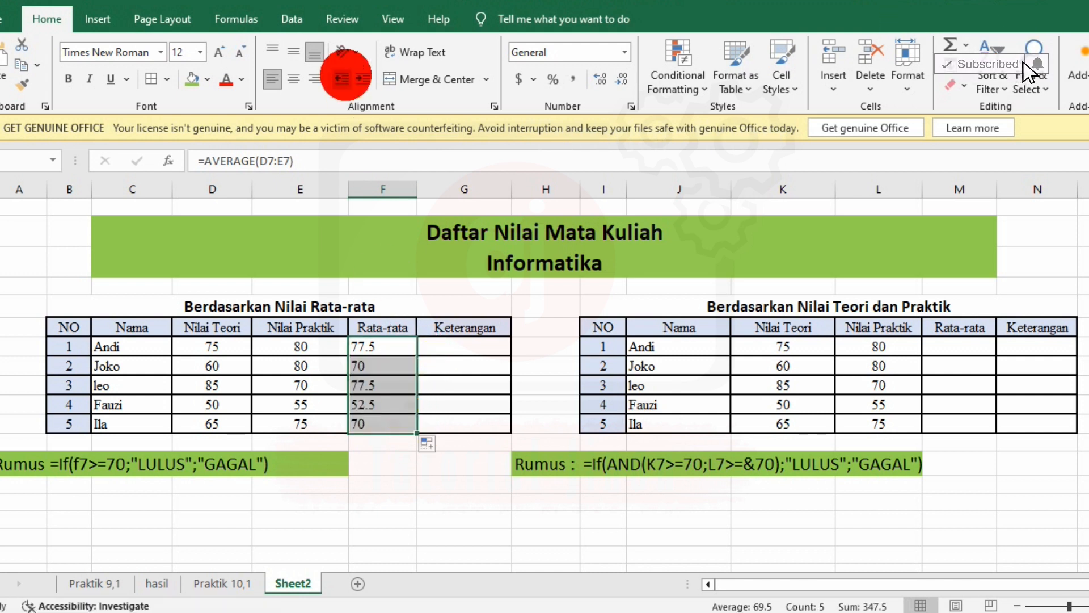
left_click(301, 79)
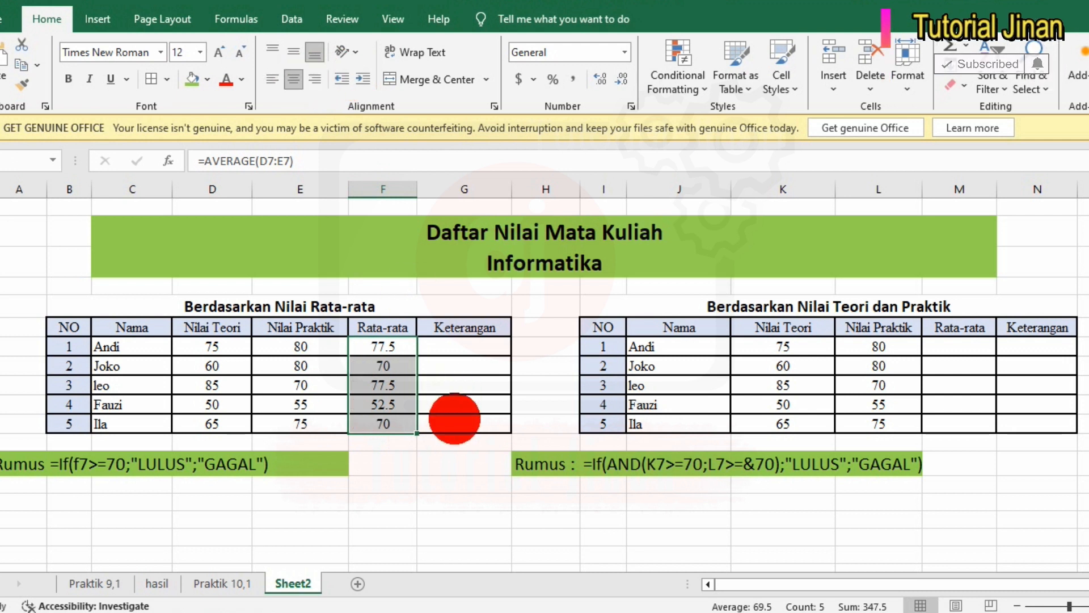
left_click(447, 482)
left_click(379, 348)
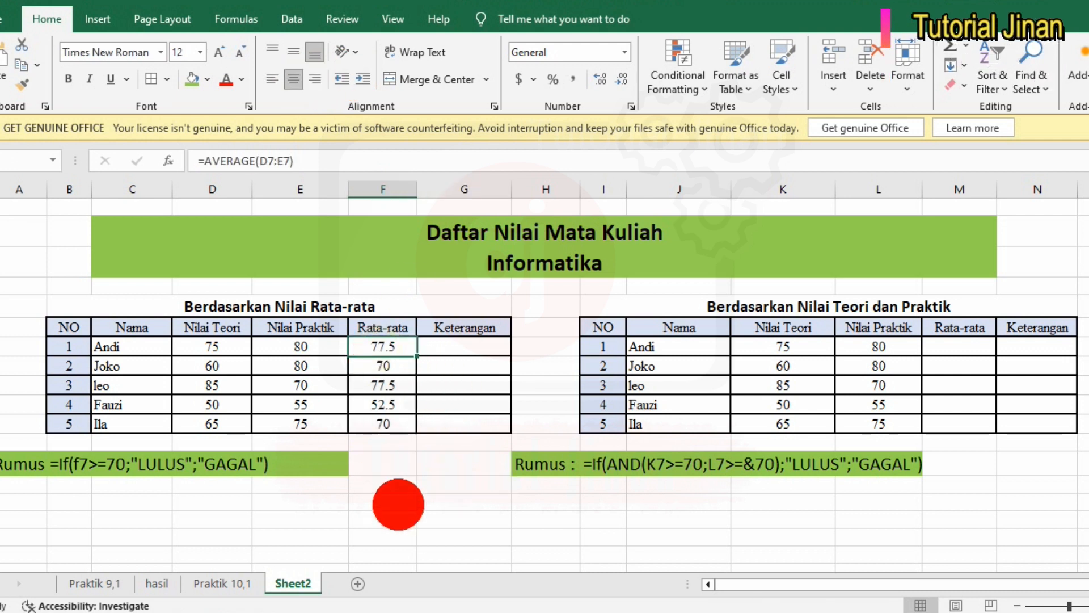
left_click(448, 349)
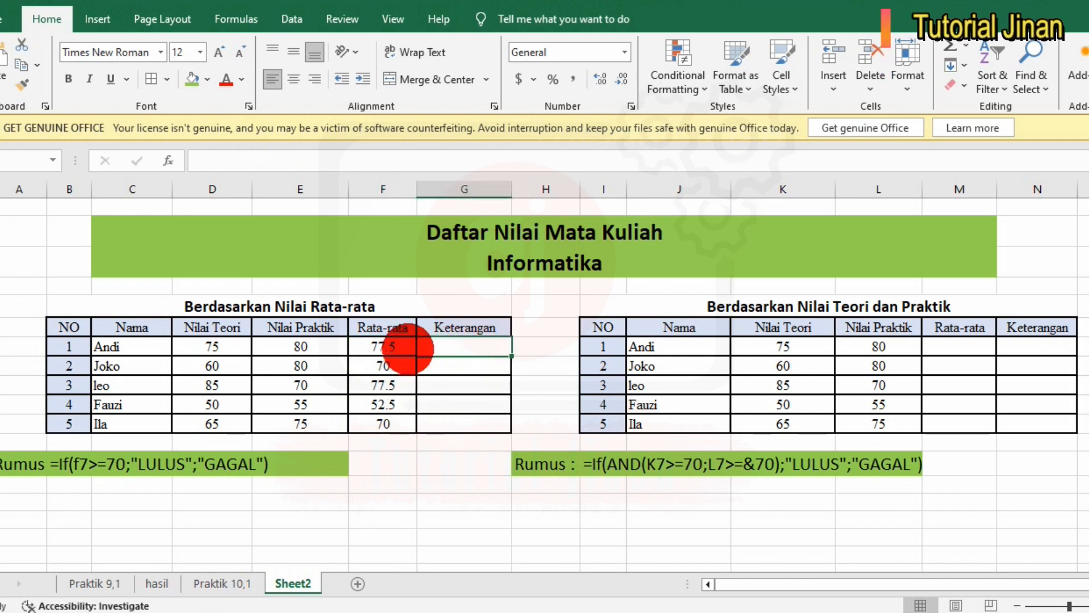
left_click_drag(385, 327, 386, 425)
left_click(419, 521)
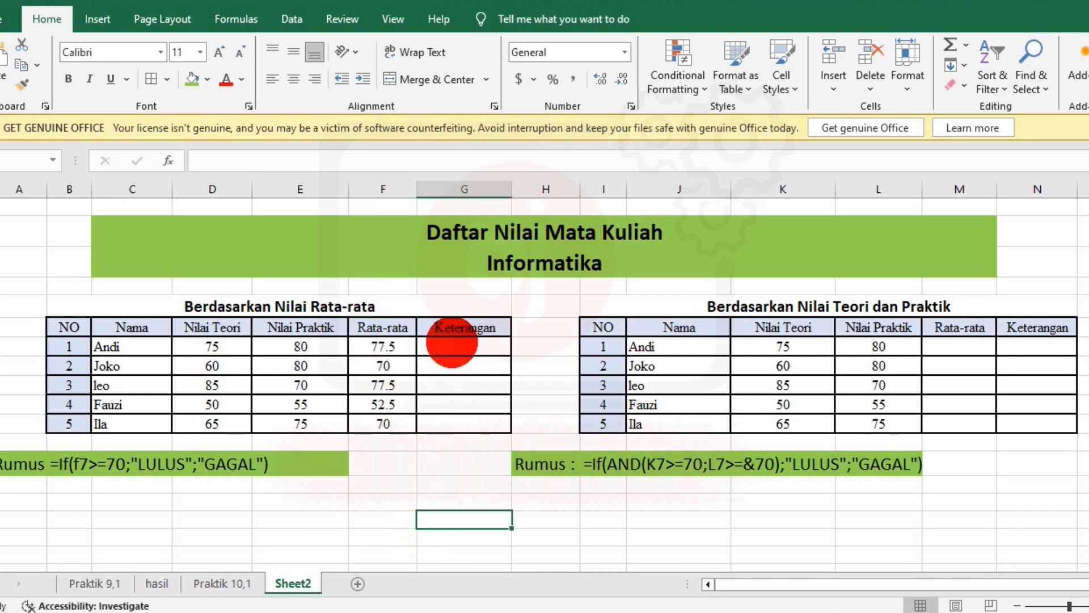
Try to enter the formula =if(F7>=70;"LULUS";"GAGAL") in G7, the first Keterangan cell.
left_click(448, 346)
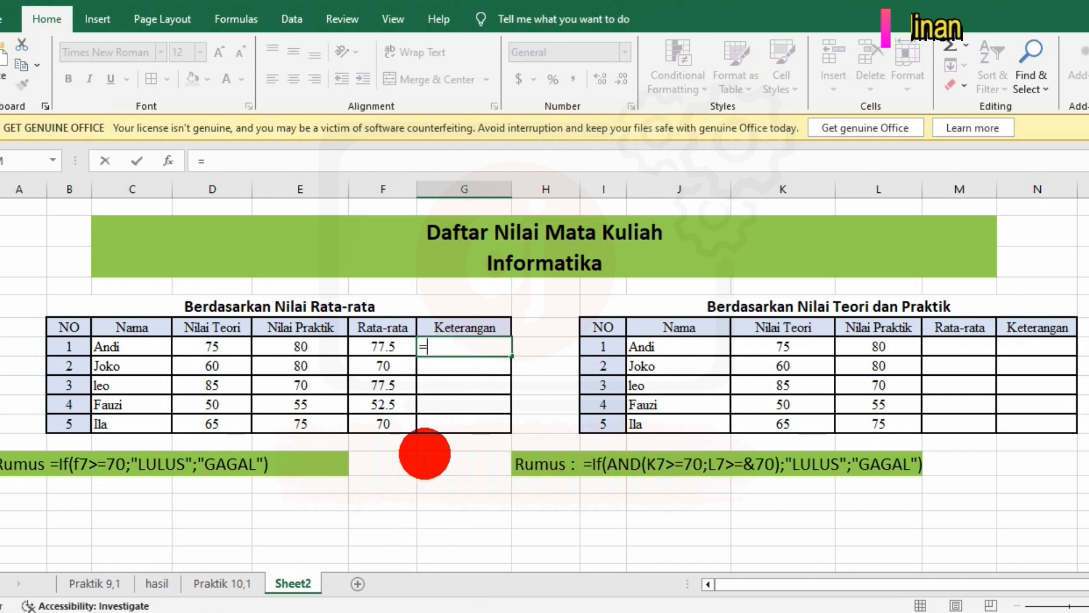
type("if")
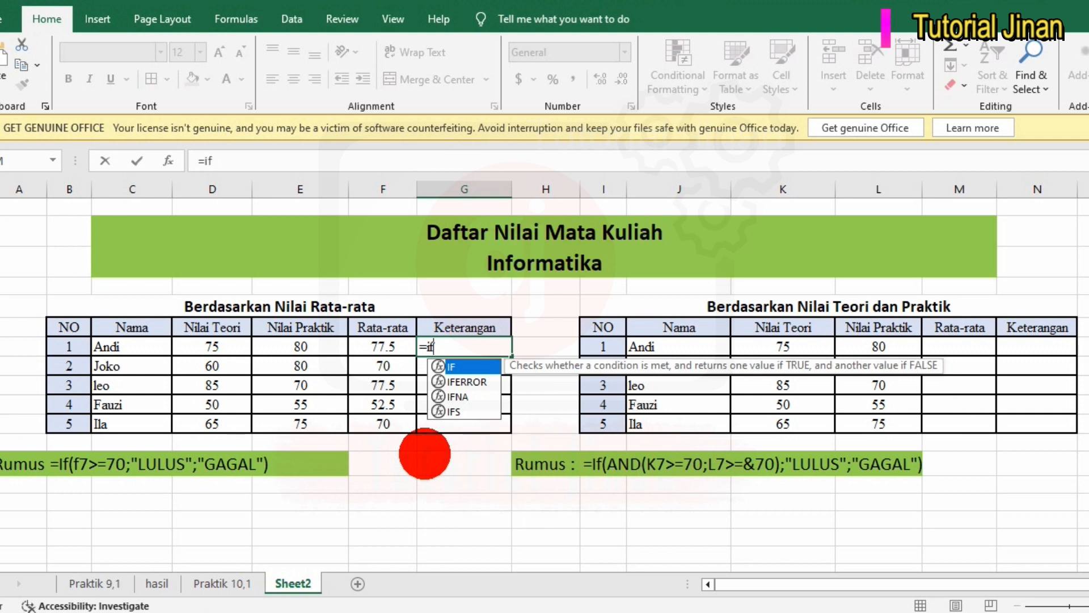
type("(")
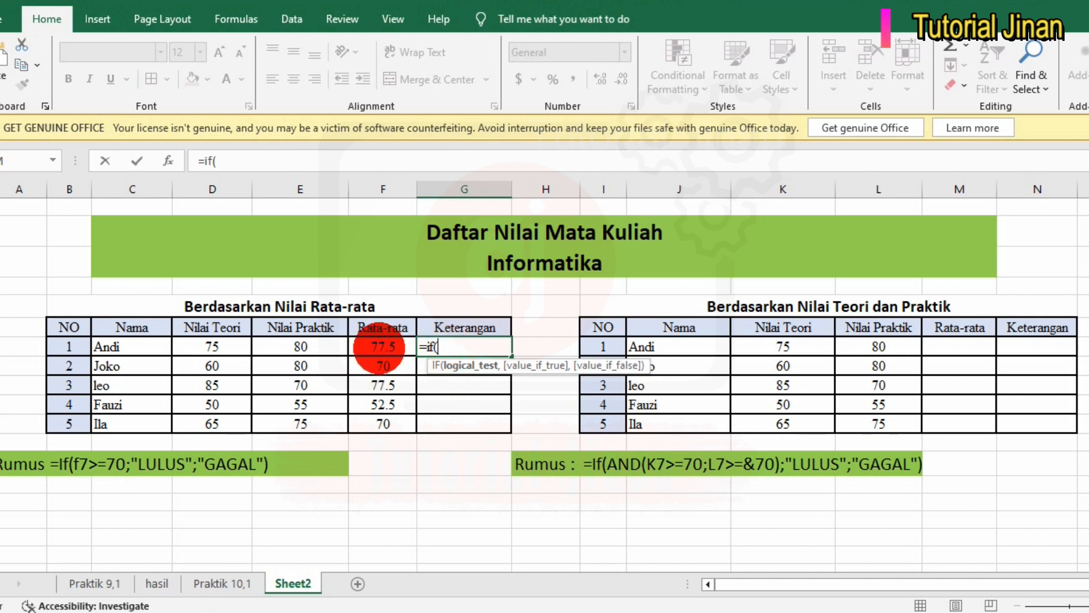
left_click(381, 348)
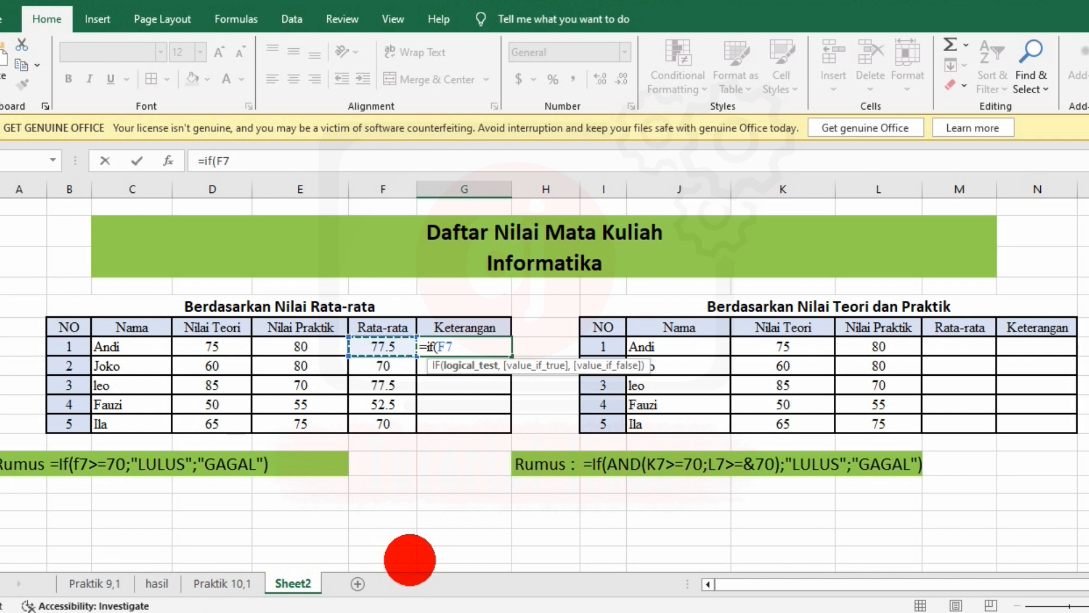
type(">")
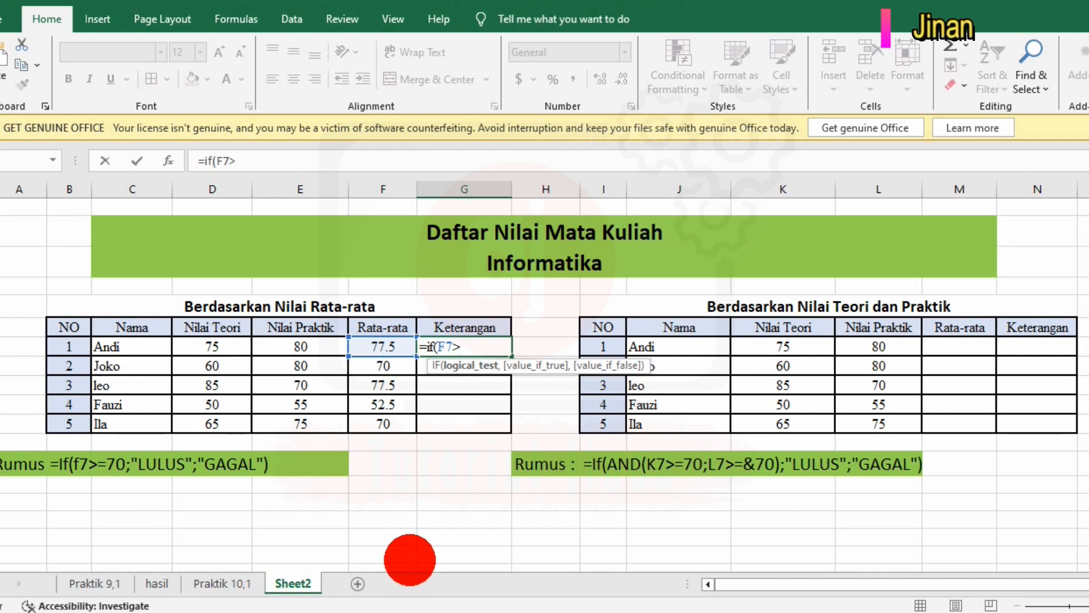
type("=70")
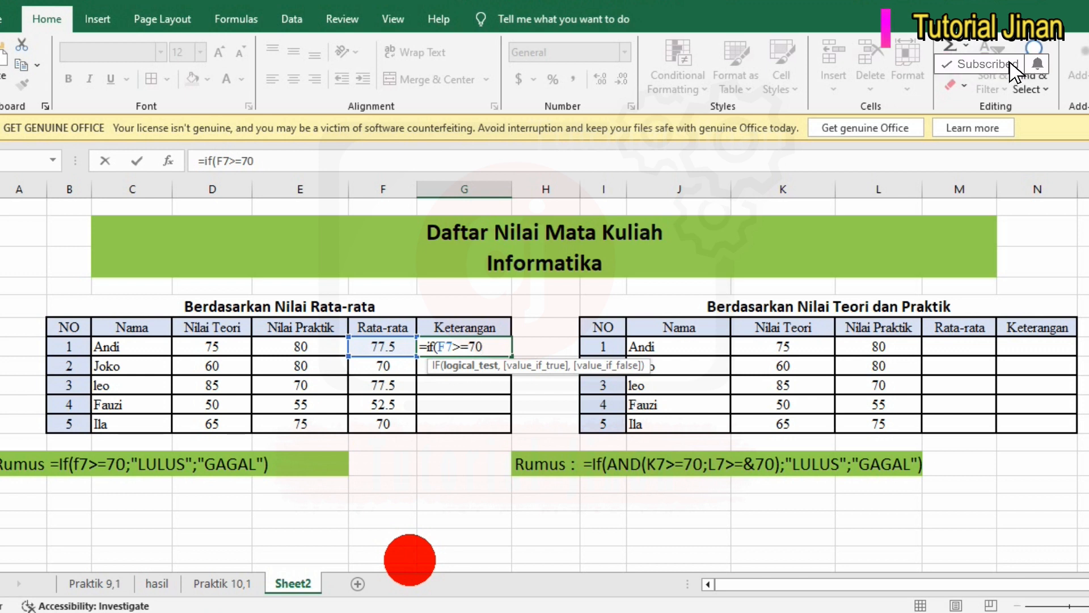
type(":")
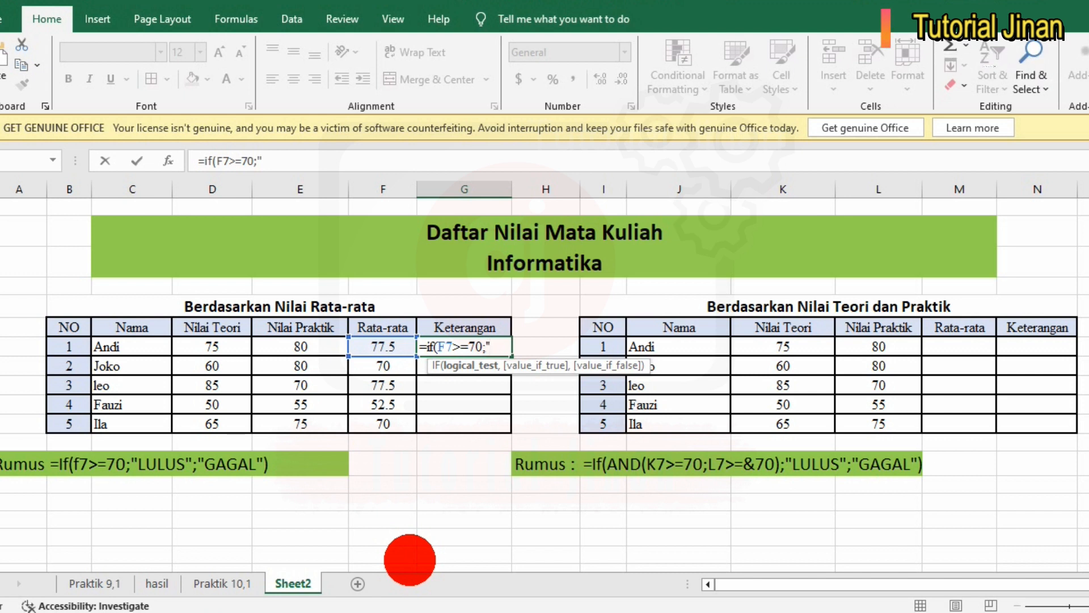
type("\"LULUS")
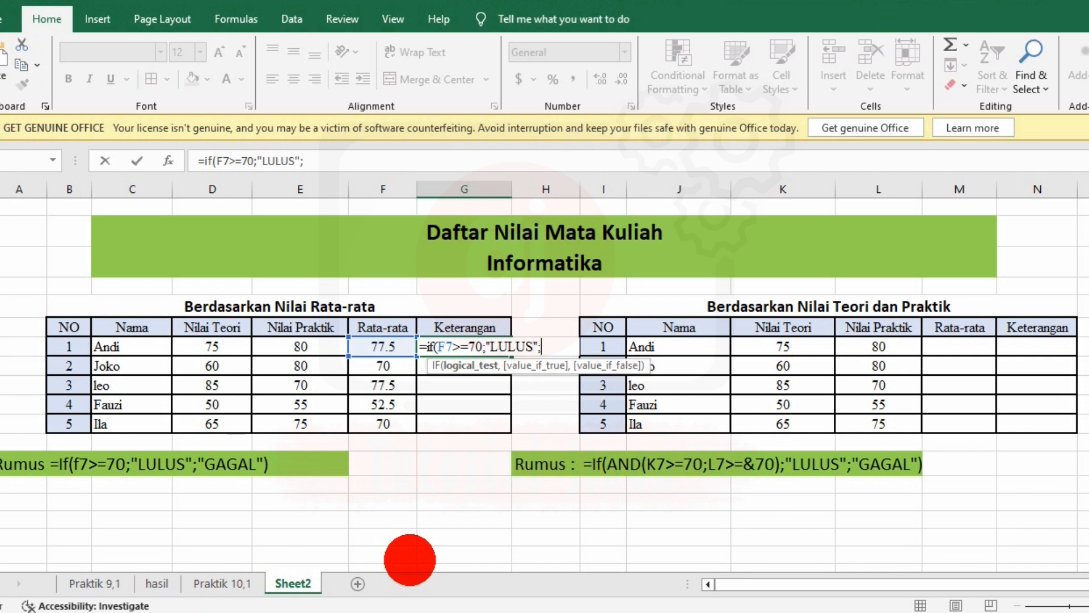
type("\"GAGAL")
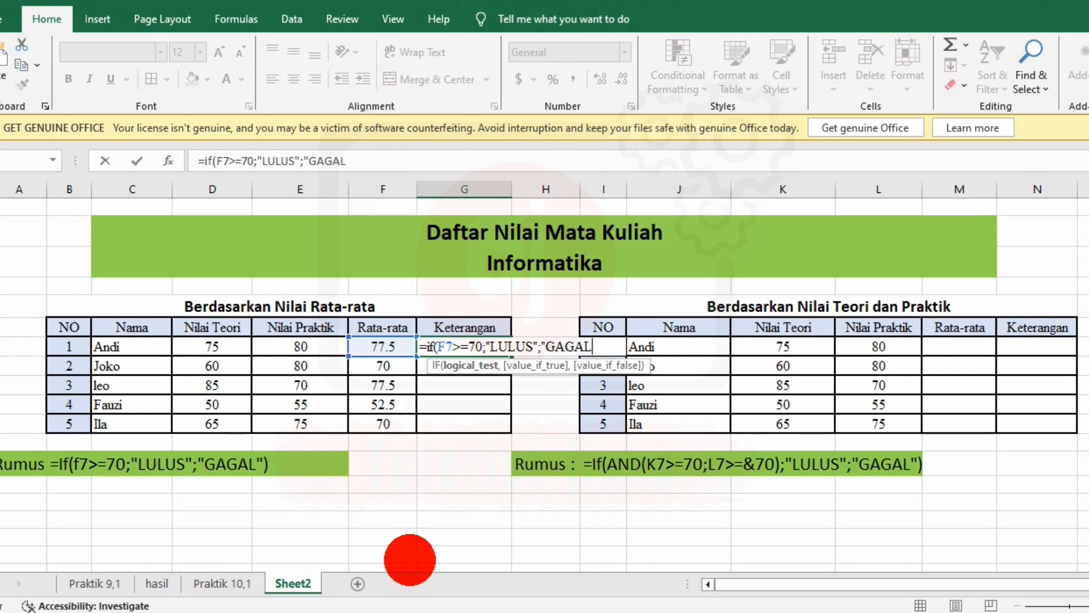
type("\")")
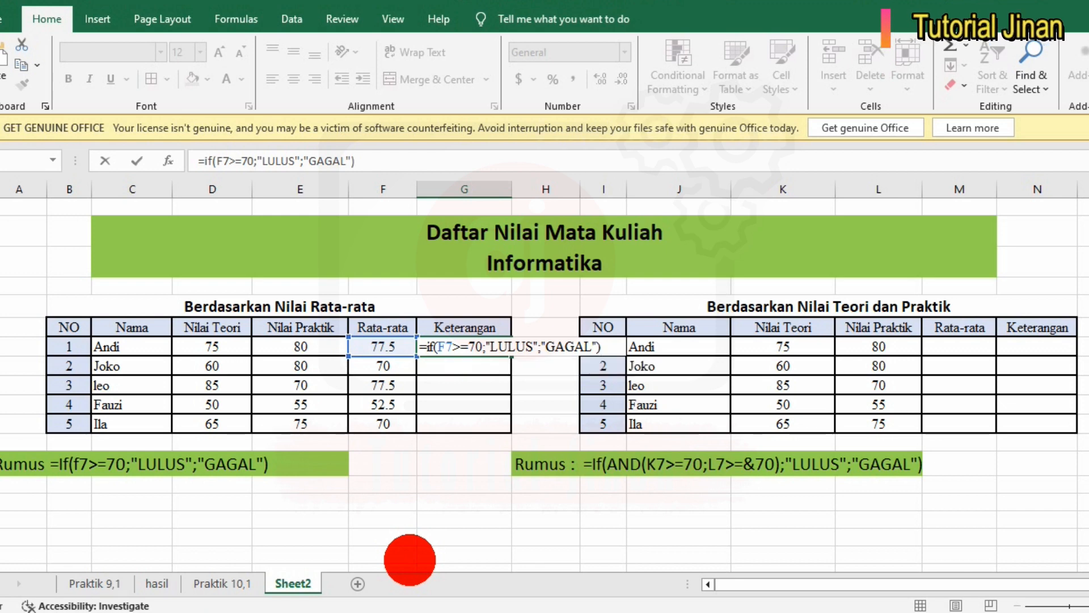
key("Return")
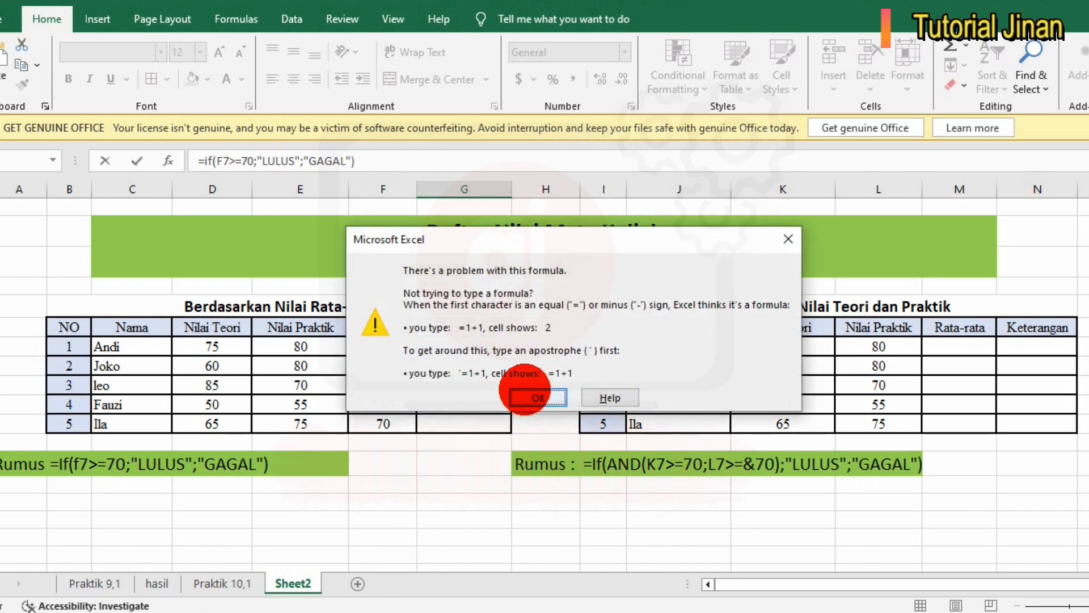
left_click(520, 396)
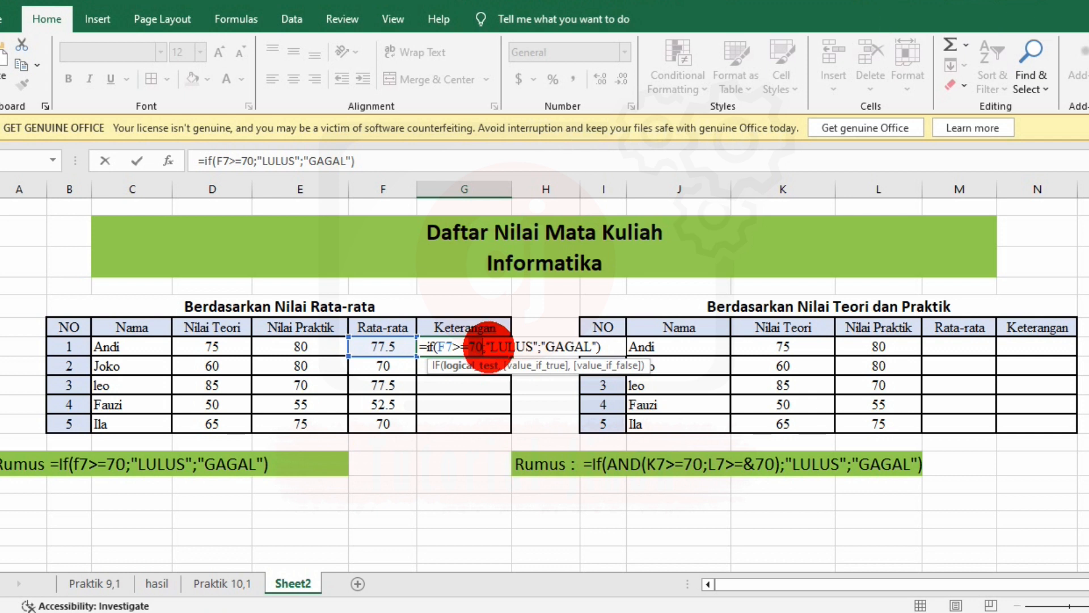
Replace both semicolon separators in the G7 formula with commas, making it =if(F7>=70,"LULUS","GAGAL").
key("Return")
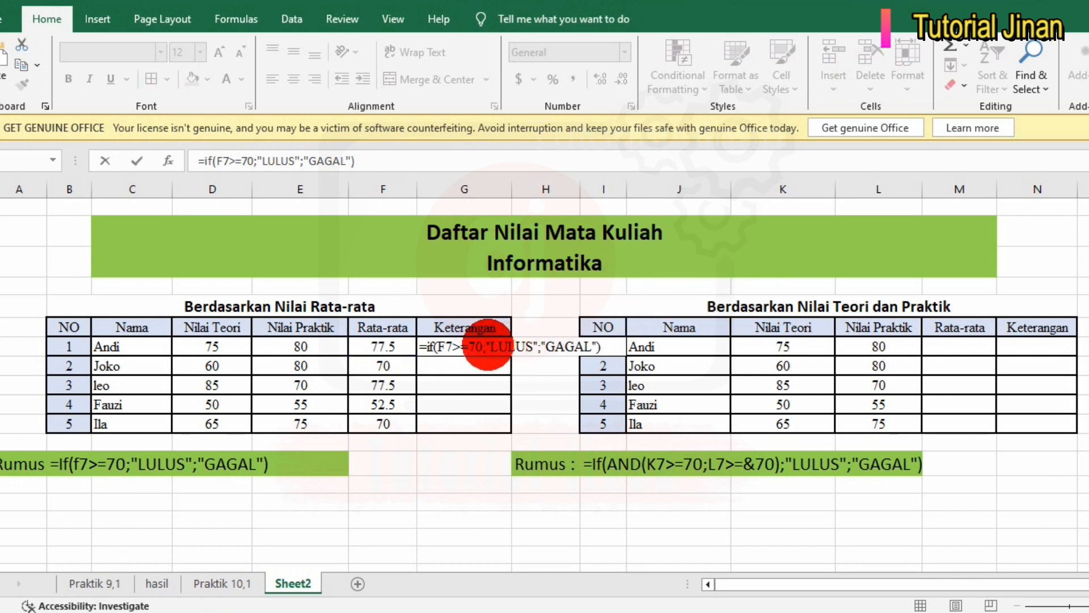
double_click(488, 346)
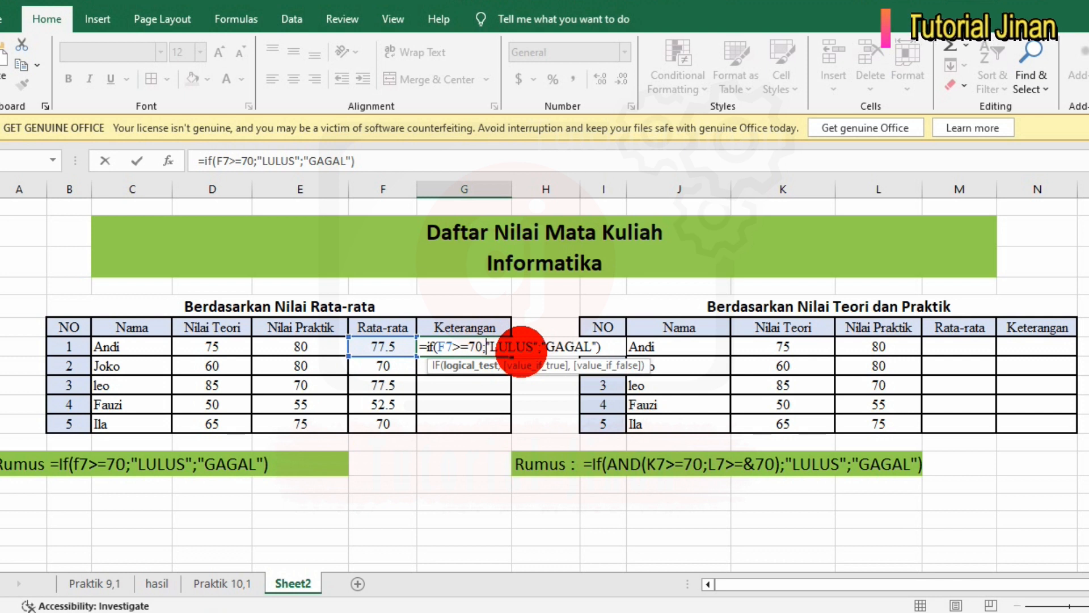
key("BackSpace")
type(",")
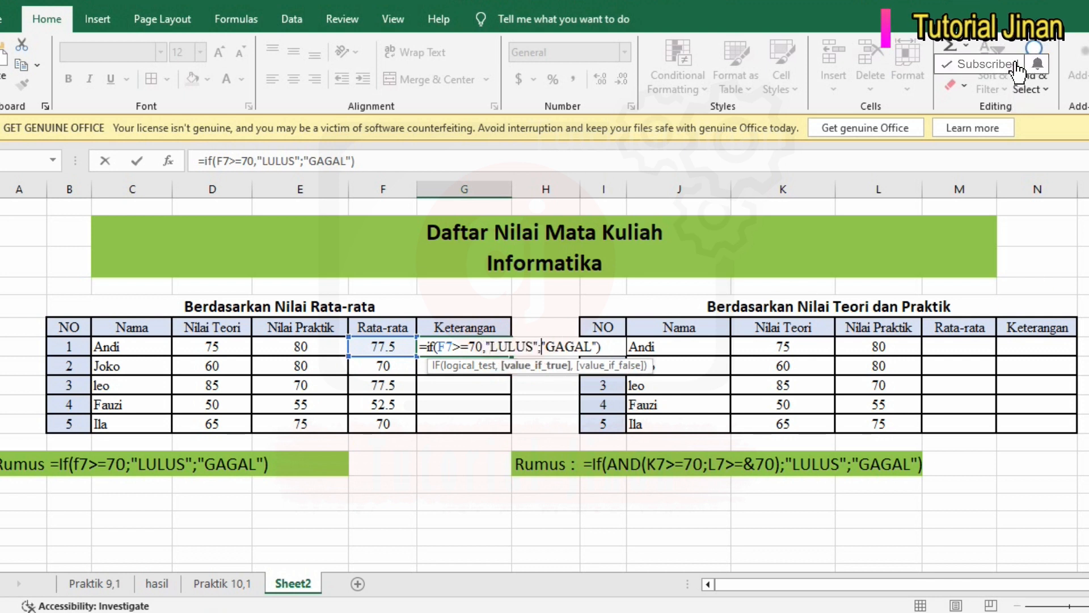
key("Delete")
type(",")
key("Return")
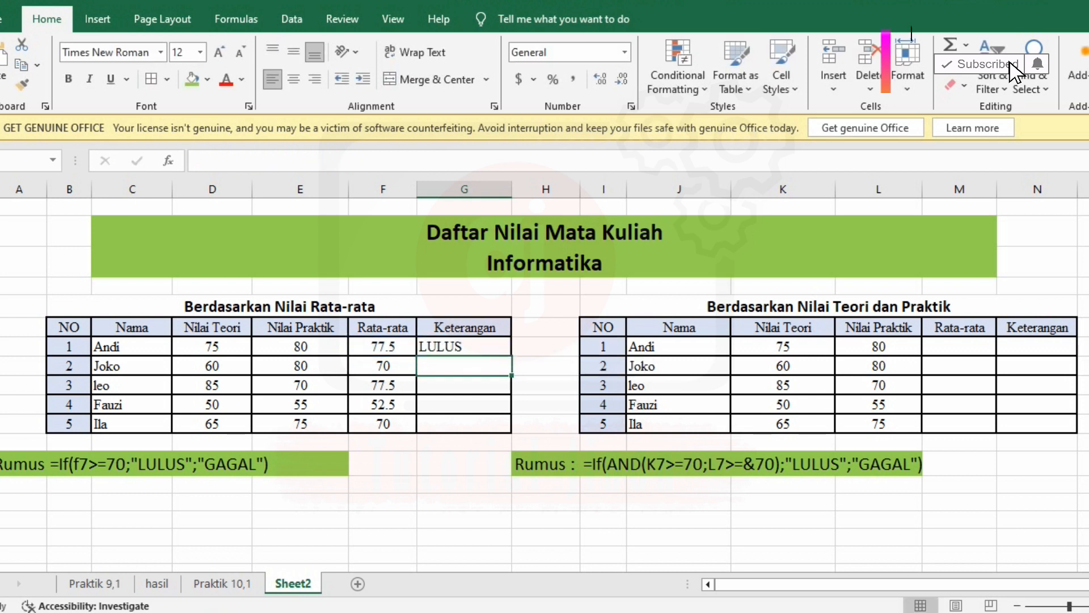
Fill the IF formula from G7 down through G11 and centre the Keterangan results horizontally.
left_click(470, 349)
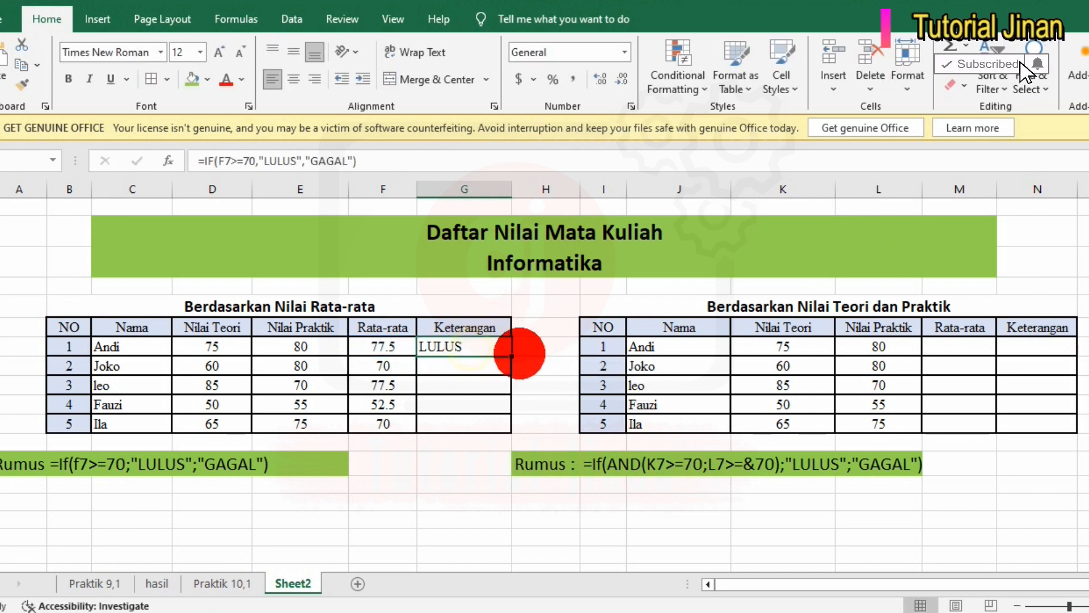
left_click_drag(512, 356, 498, 438)
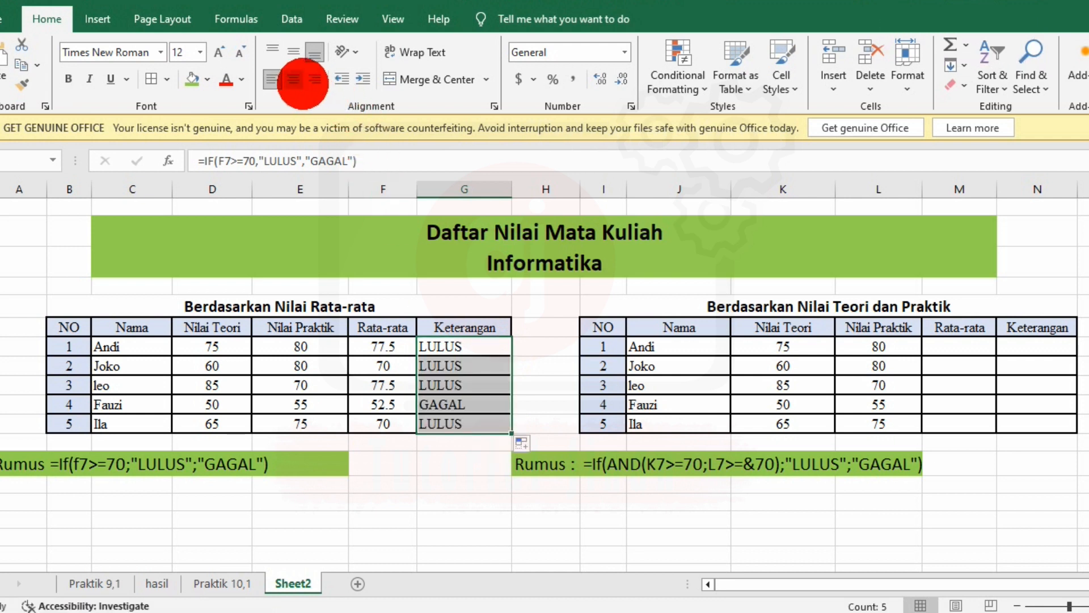
left_click(301, 81)
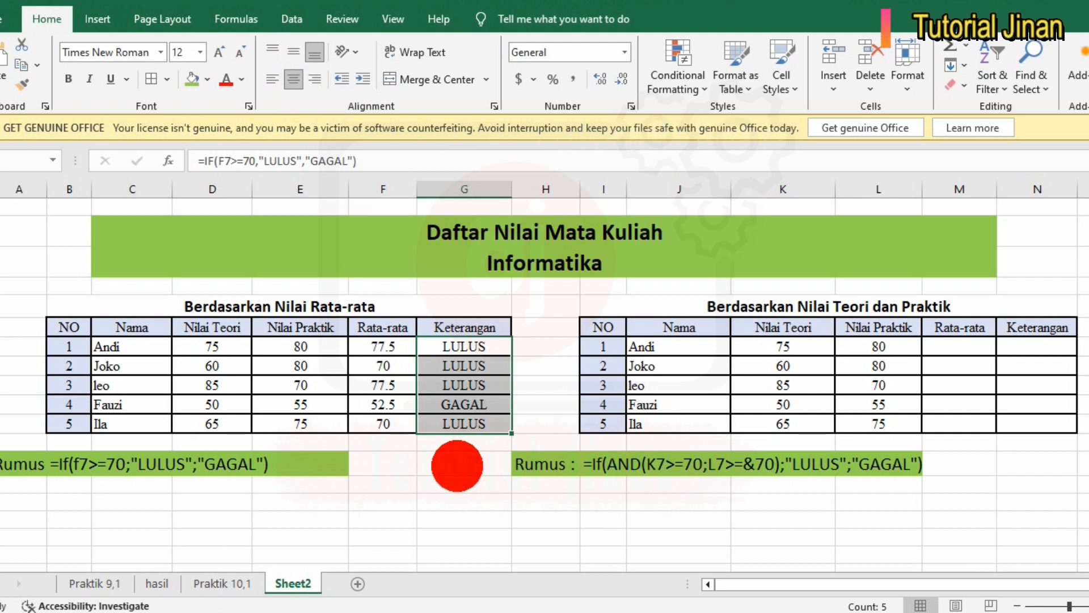
left_click(447, 381)
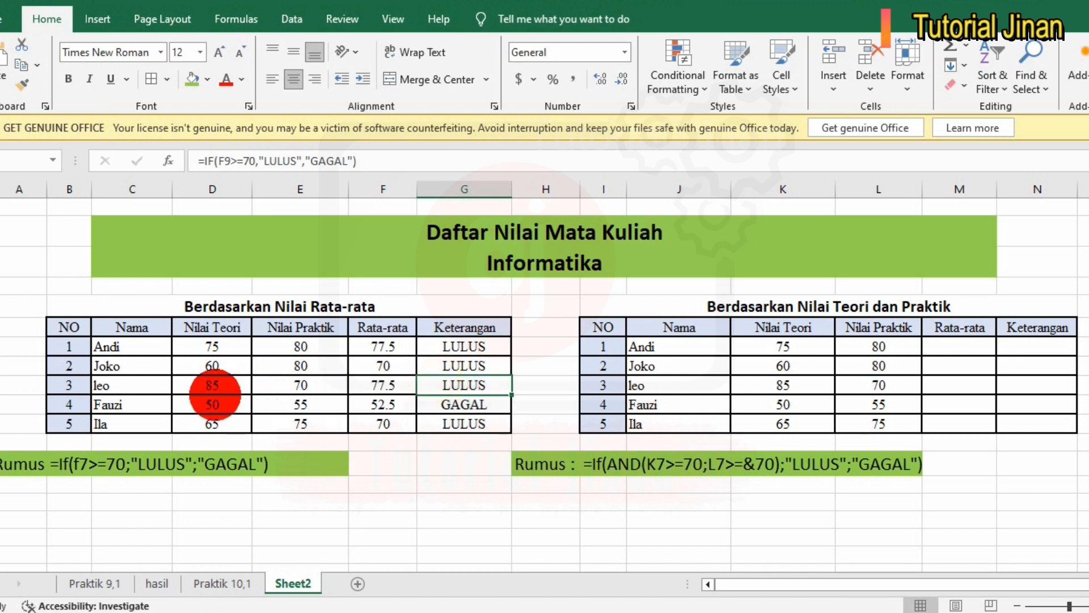
Check the Keterangan results and their IF formulas against the Rata-rata scores, and look over the second table's theory and practice scores.
left_click(475, 403)
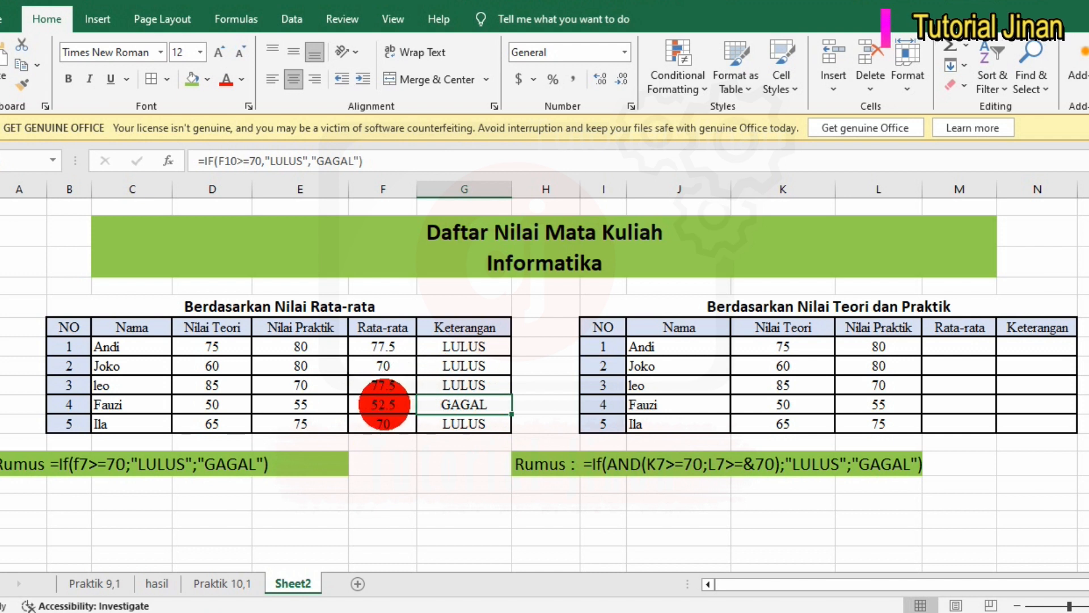
left_click(388, 404)
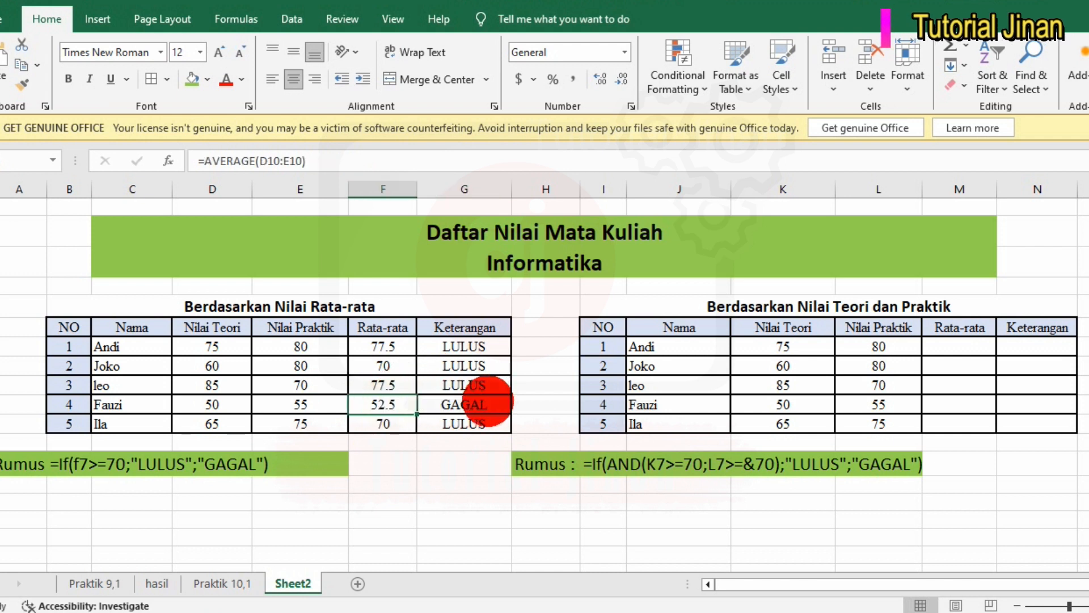
left_click(390, 367)
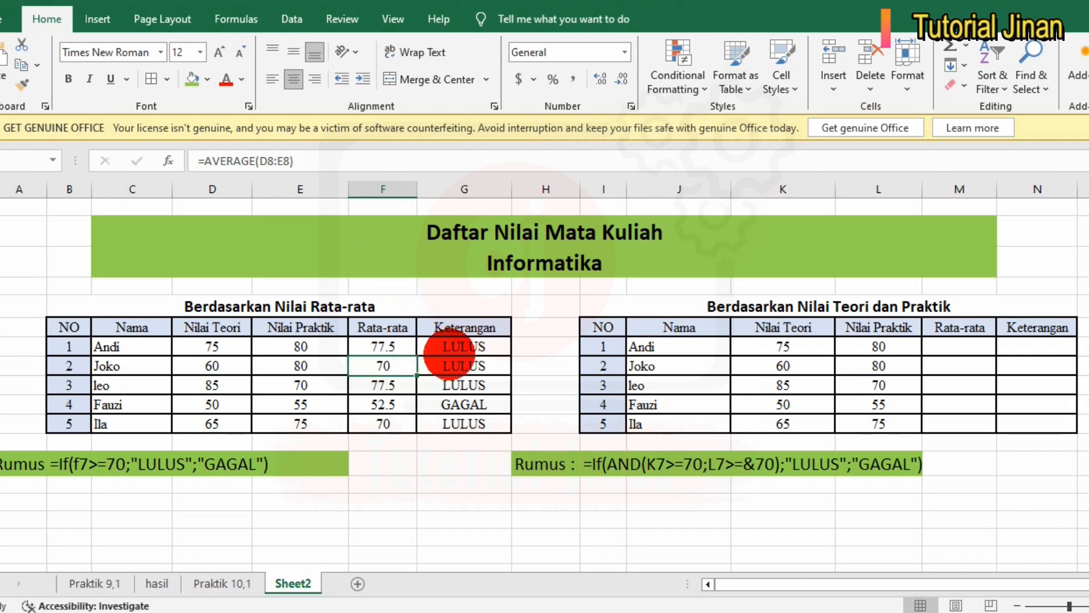
left_click(446, 362)
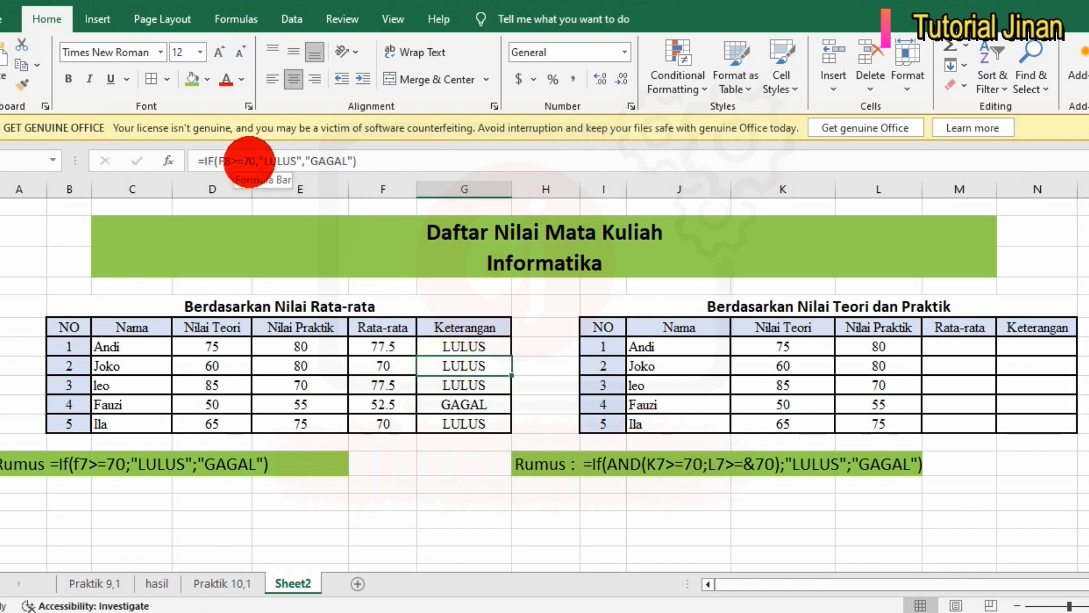
left_click(476, 406)
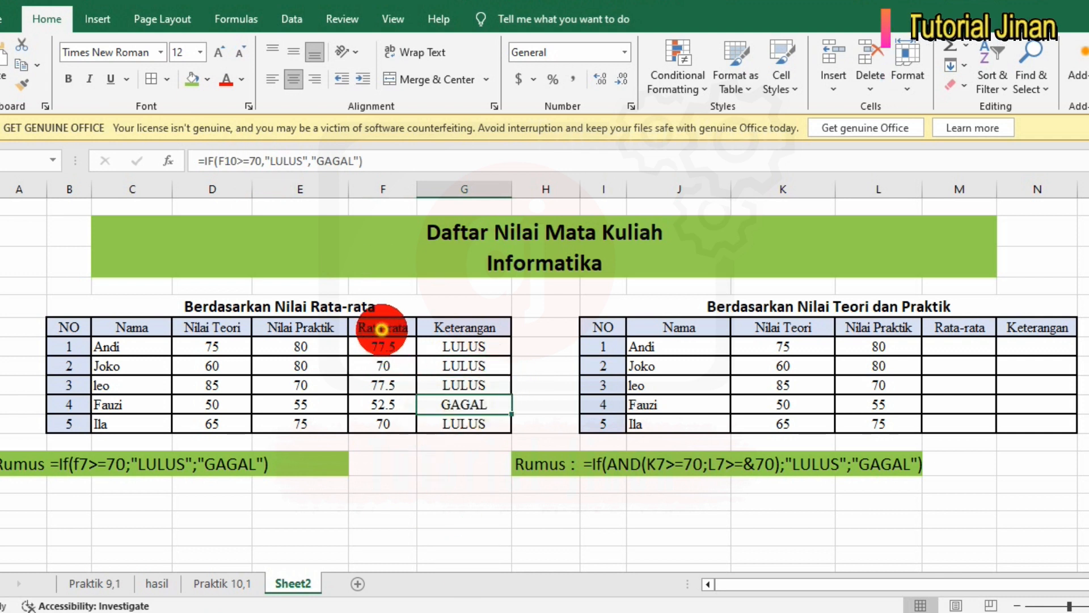
left_click_drag(379, 327, 388, 430)
left_click(434, 519)
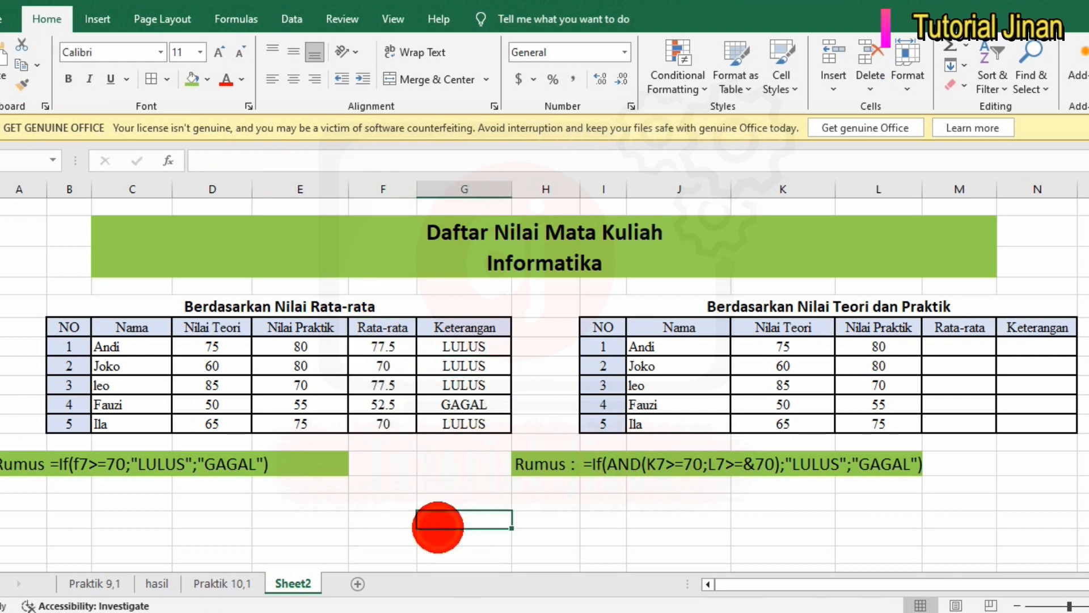
left_click(1066, 486)
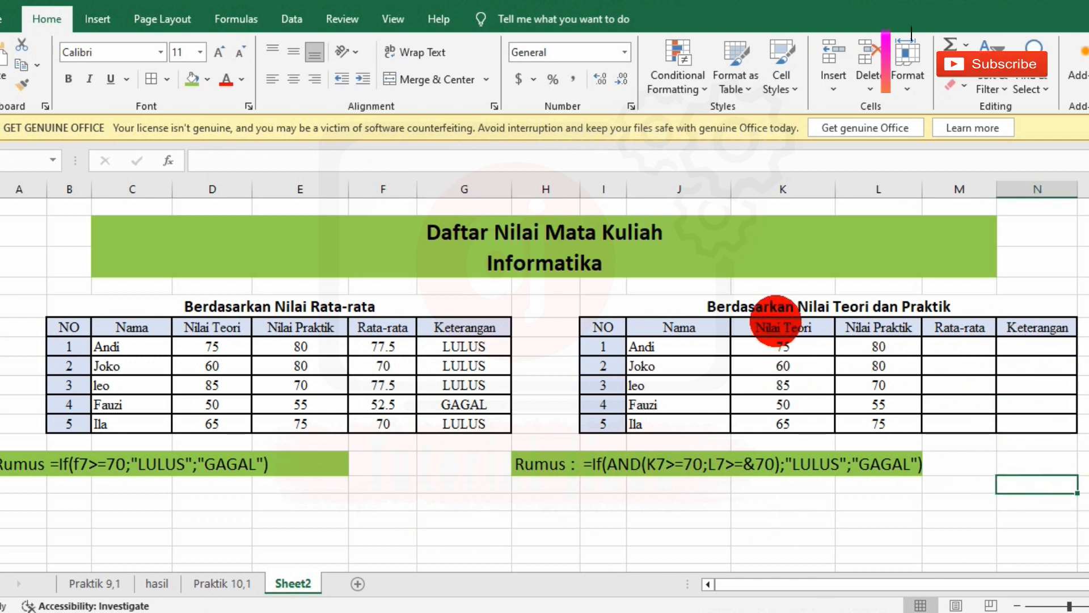
left_click_drag(773, 327, 881, 417)
left_click(1059, 494)
Enter the formula =AVERAGE(K7:L7) in M7, the first Rata-rata cell of the theory and practice table.
left_click(950, 346)
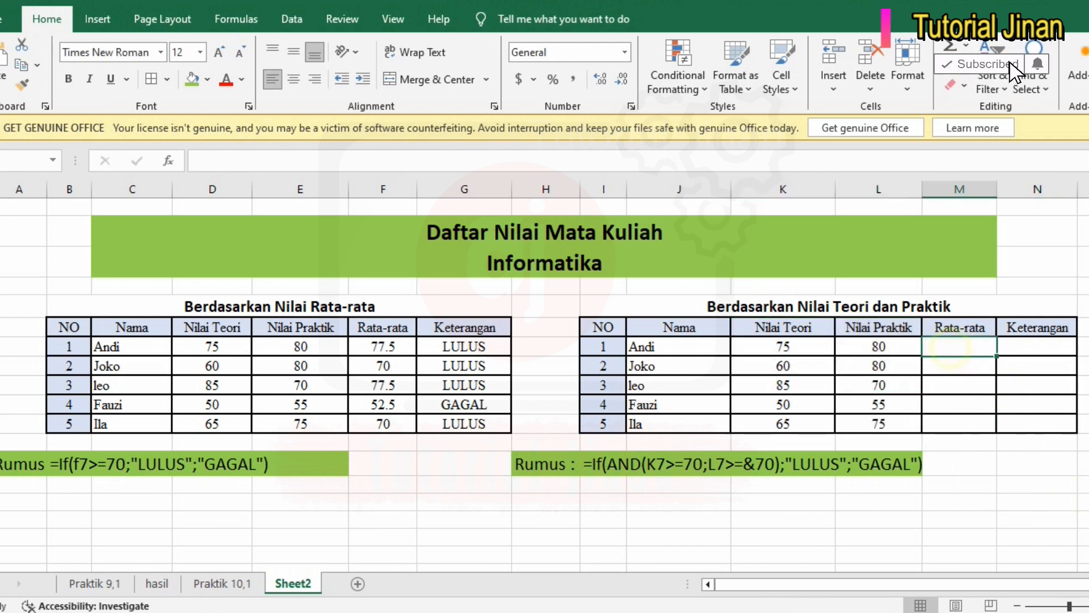
type("=")
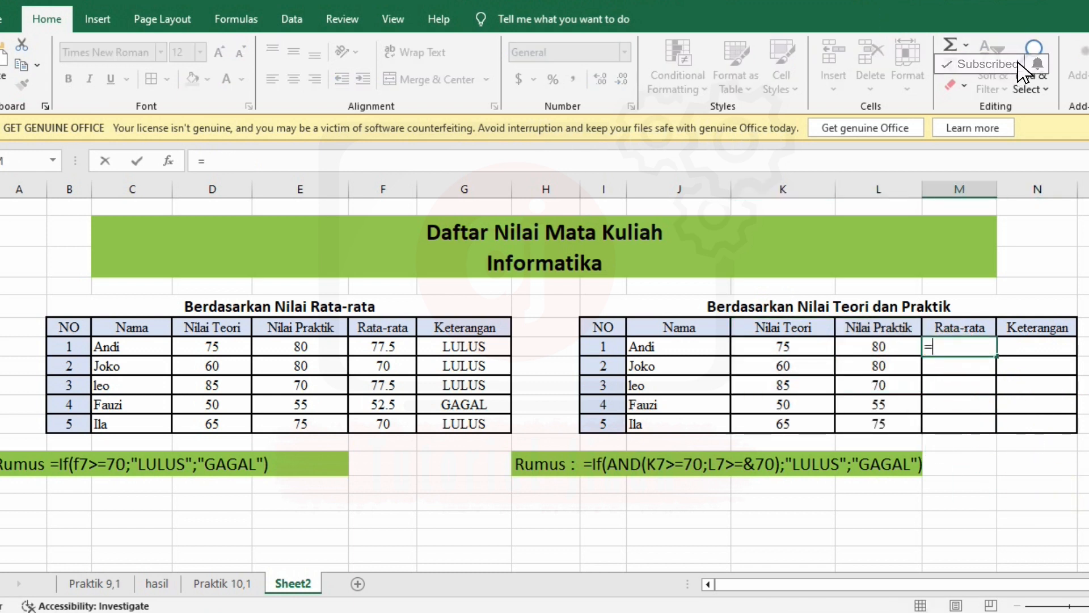
type("aver")
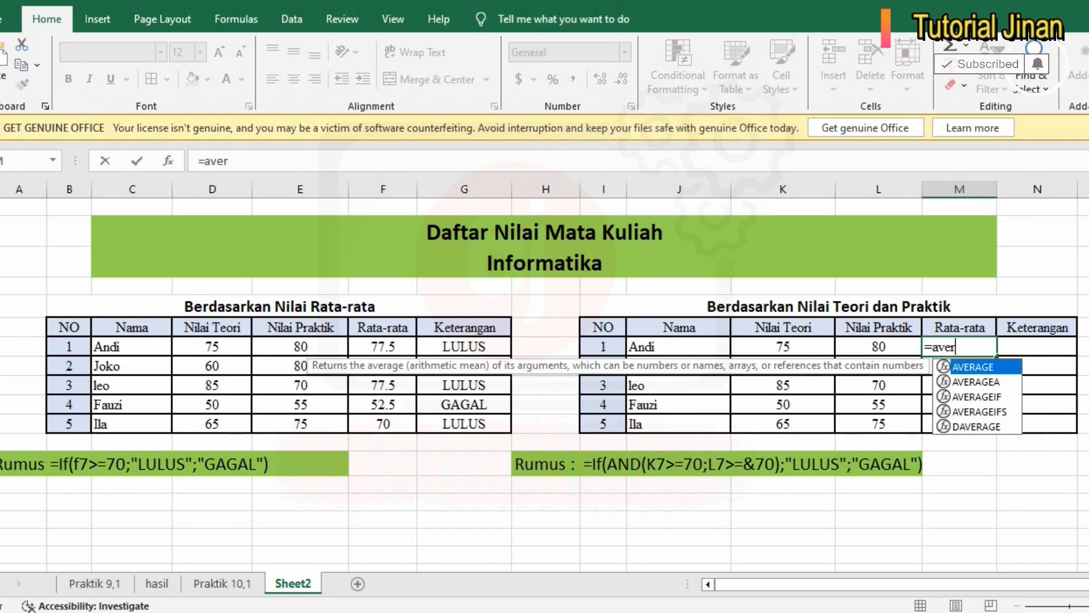
key("Tab")
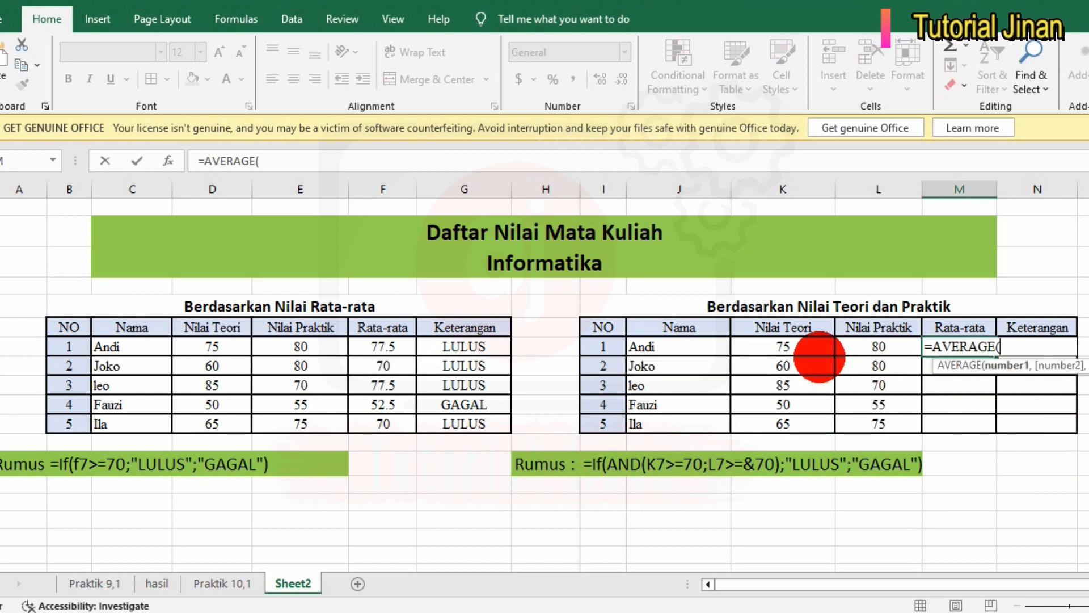
left_click(782, 344)
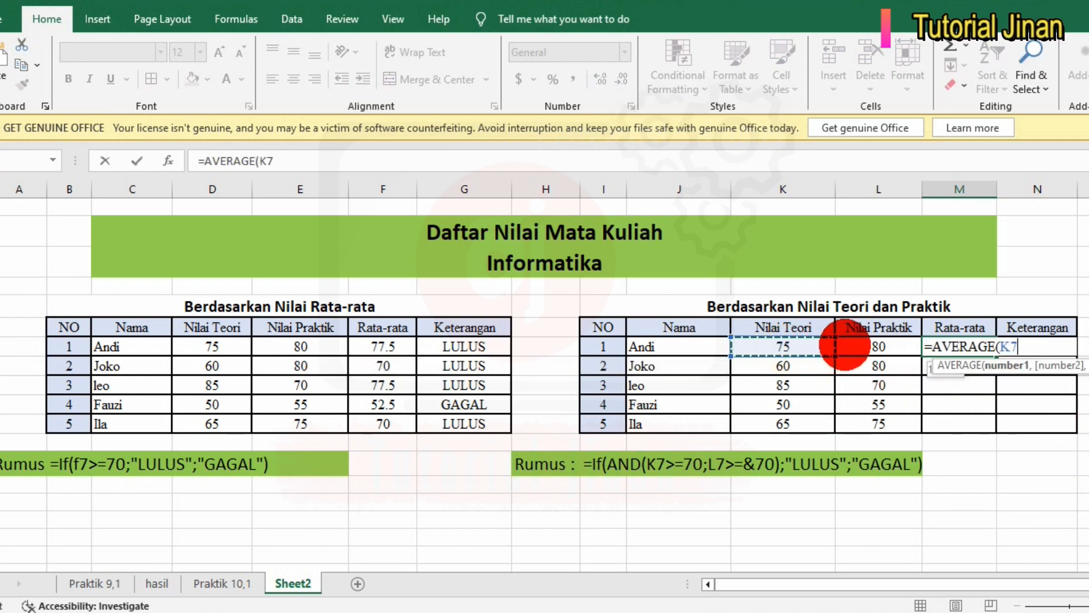
left_click_drag(844, 344, 856, 343)
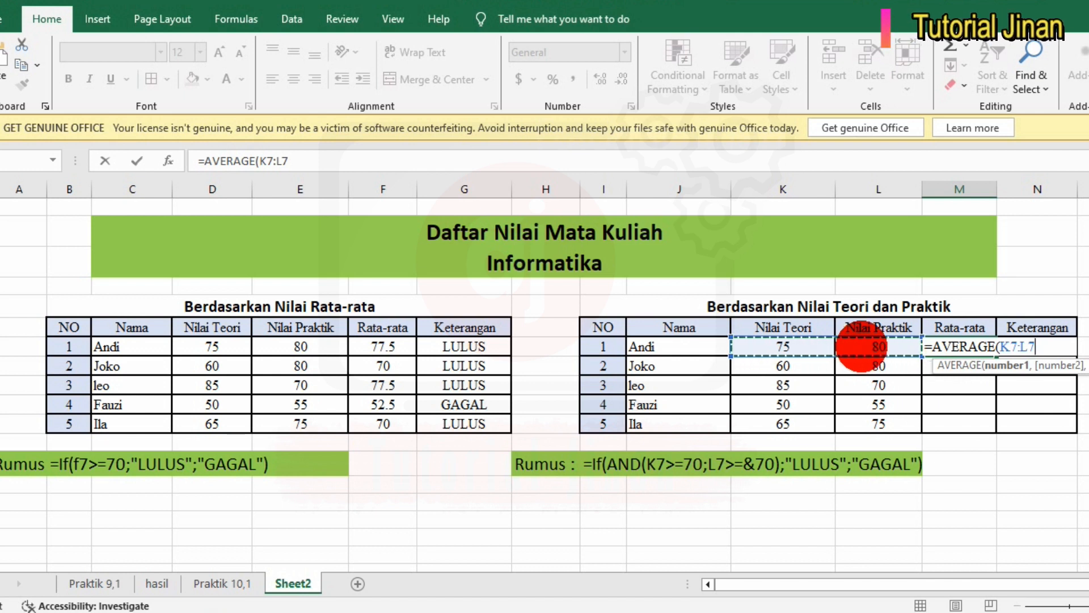
type(")")
key("Return")
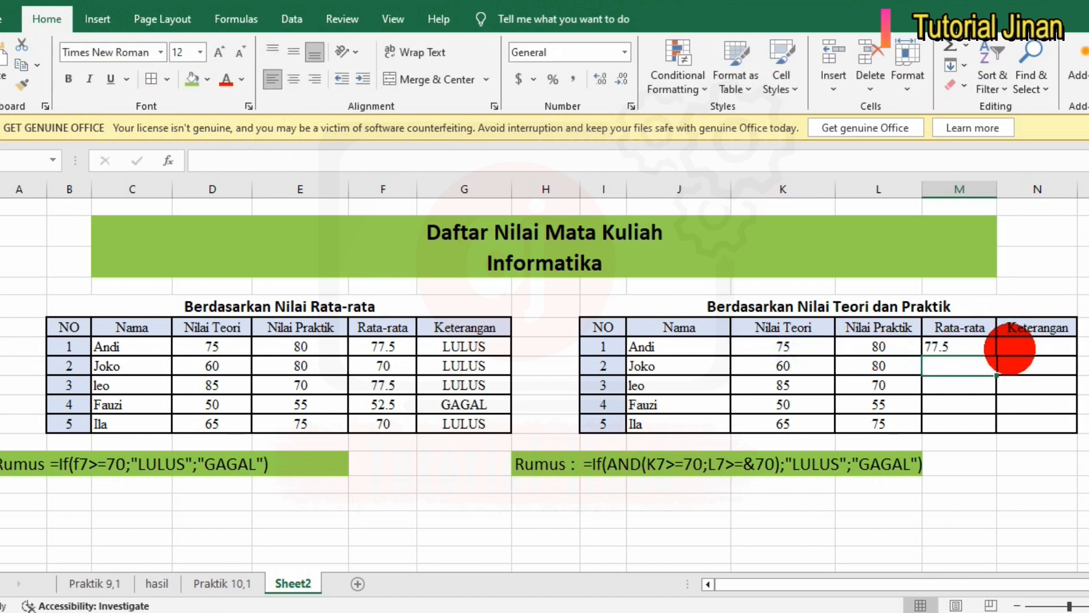
Fill the average formula from M7 down through M11 and centre the Rata-rata values horizontally.
left_click(987, 348)
left_click_drag(997, 356, 999, 435)
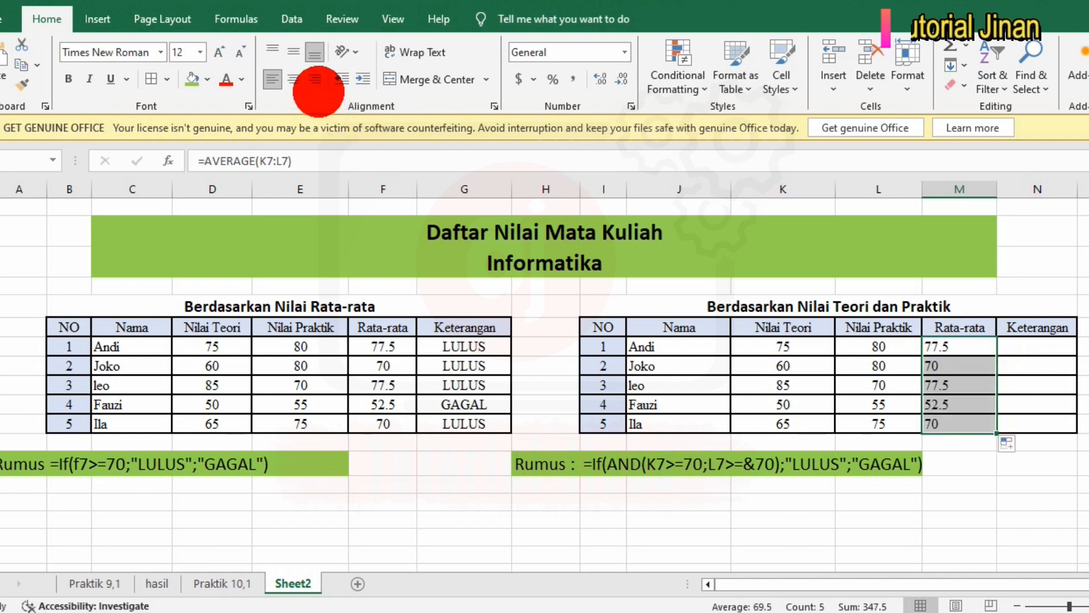
left_click(294, 78)
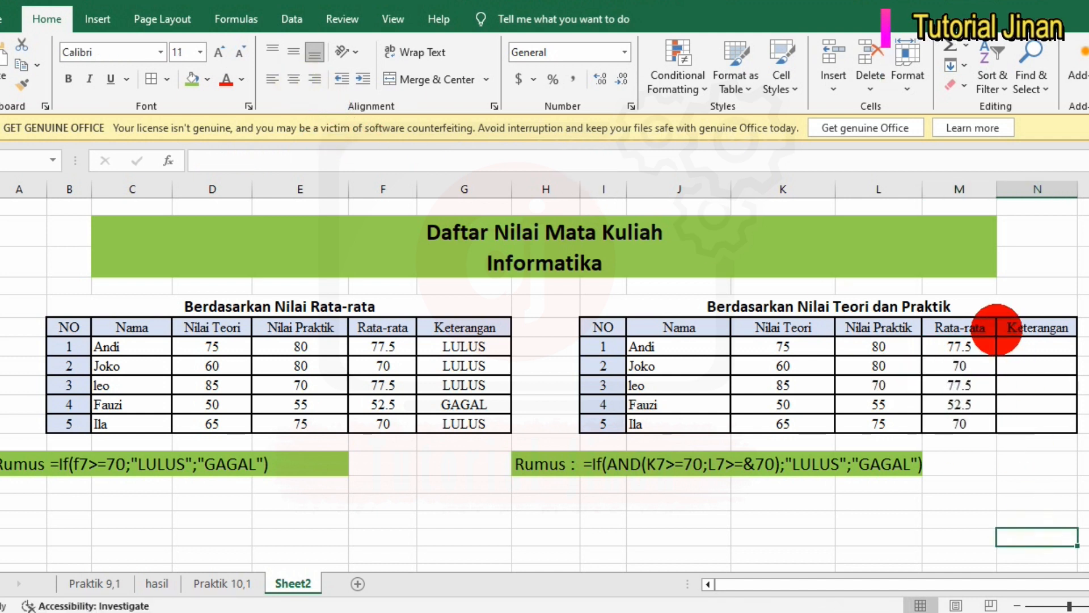
Try to build an IF formula in N7, starting with =if(AND(K7>=70,L7>=70) to test the theory and practice scores.
left_click(1031, 341)
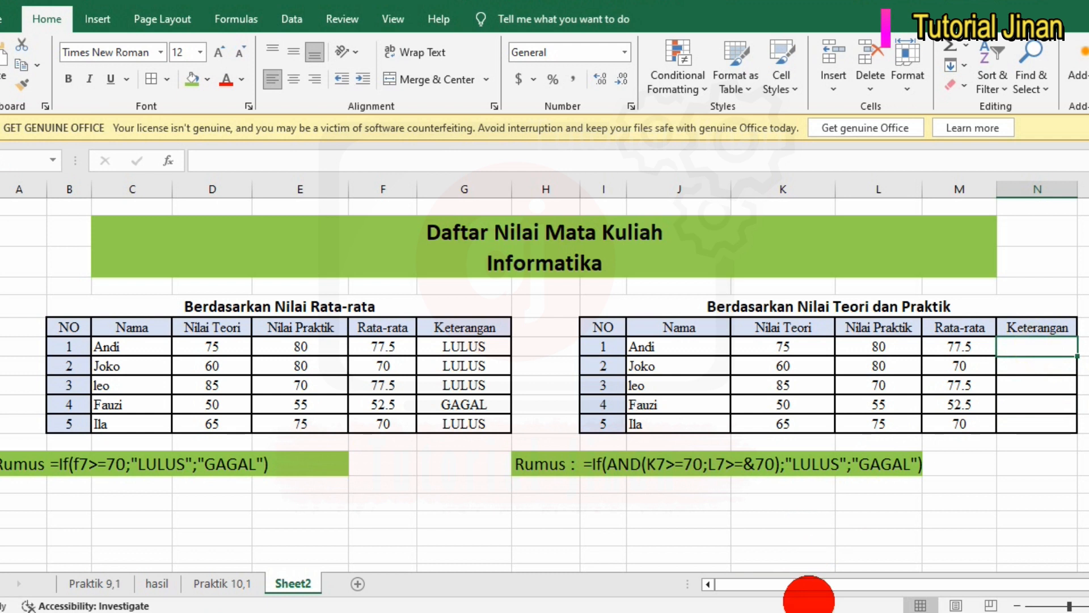
type("=")
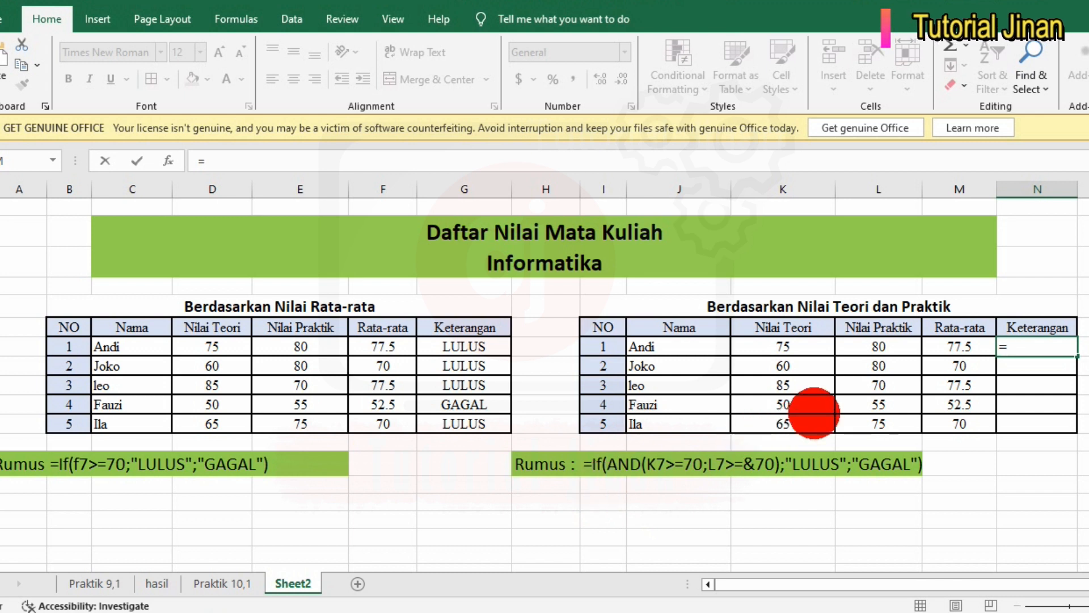
type("i")
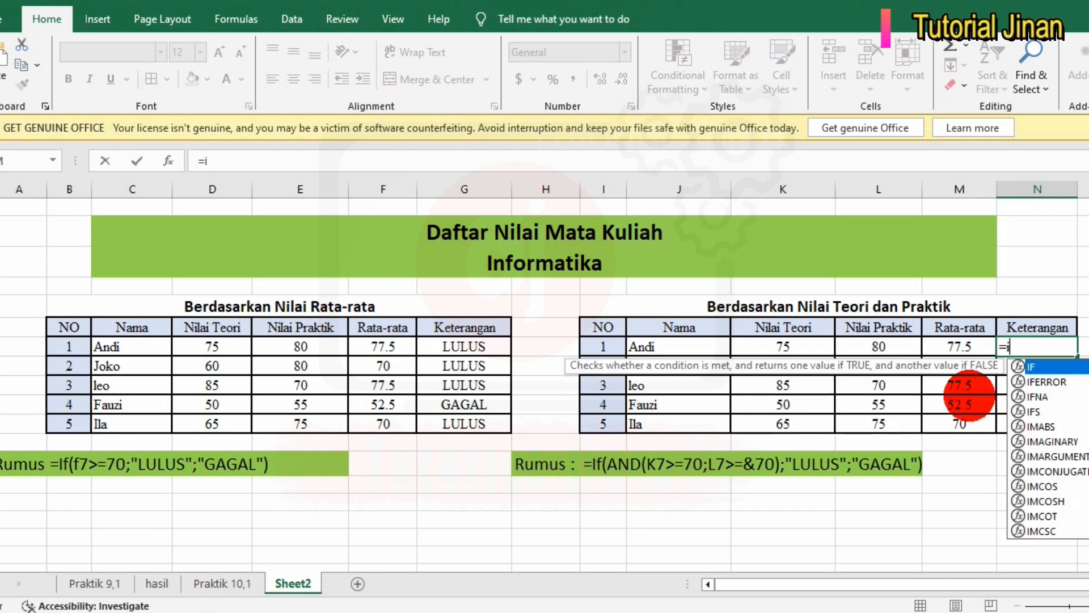
type("f(")
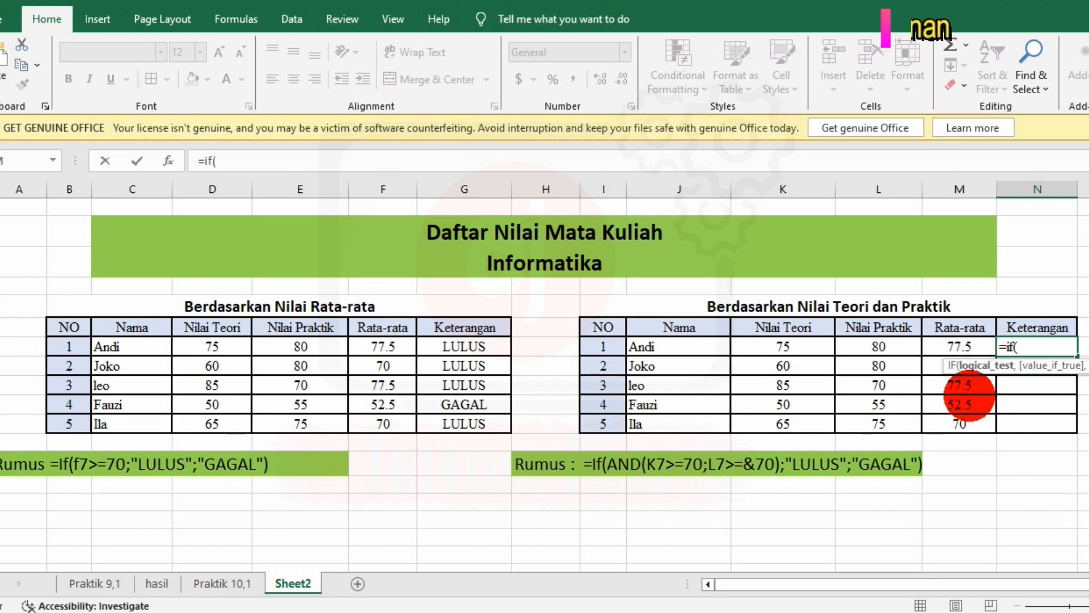
left_click_drag(756, 584, 822, 584)
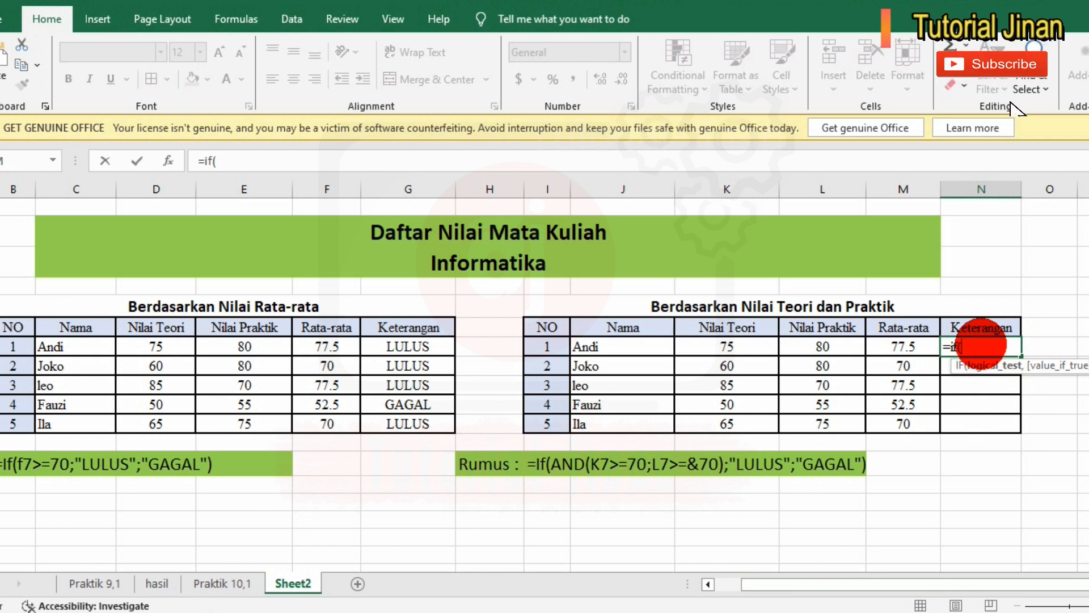
type("and")
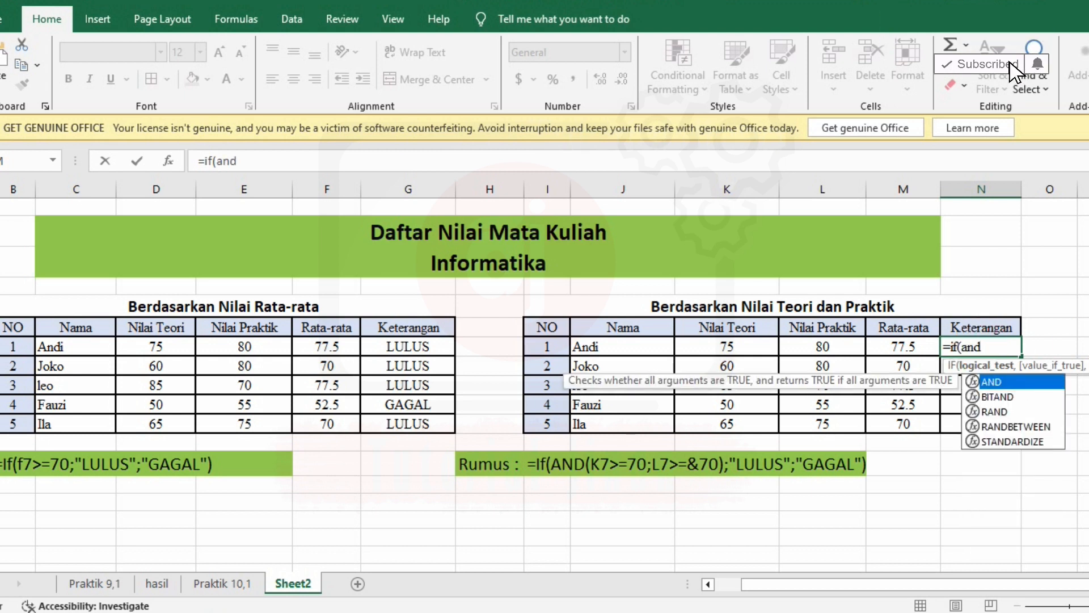
key("Tab")
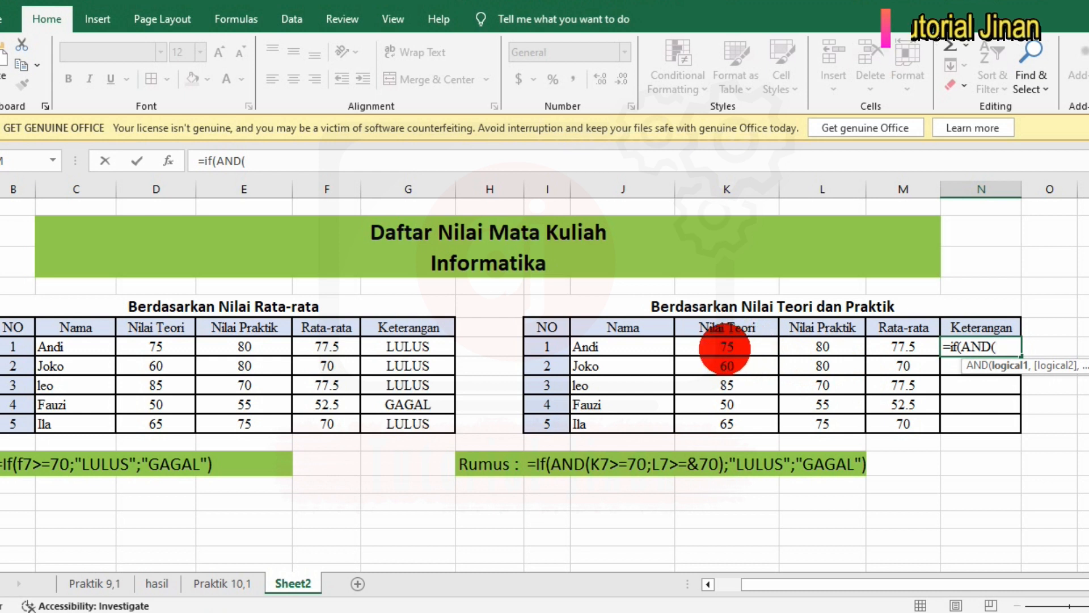
left_click(729, 347)
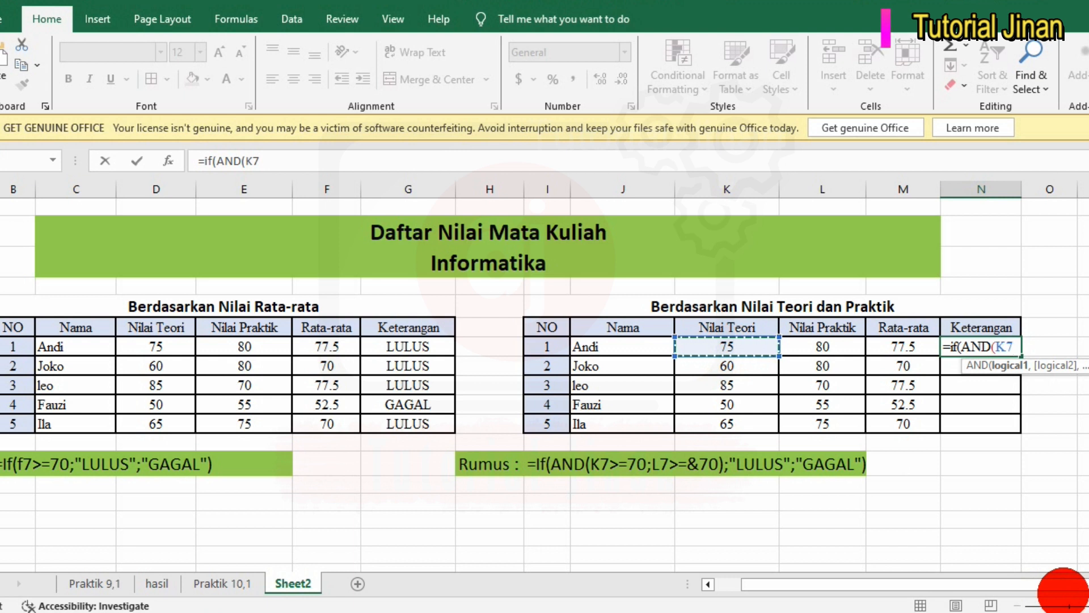
type(">")
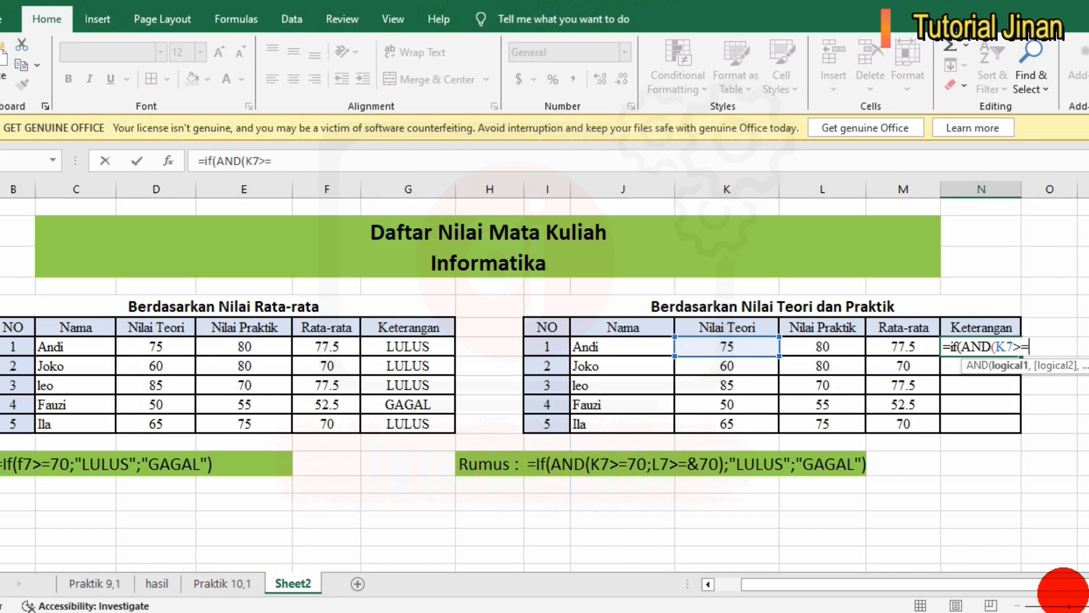
type("=70,")
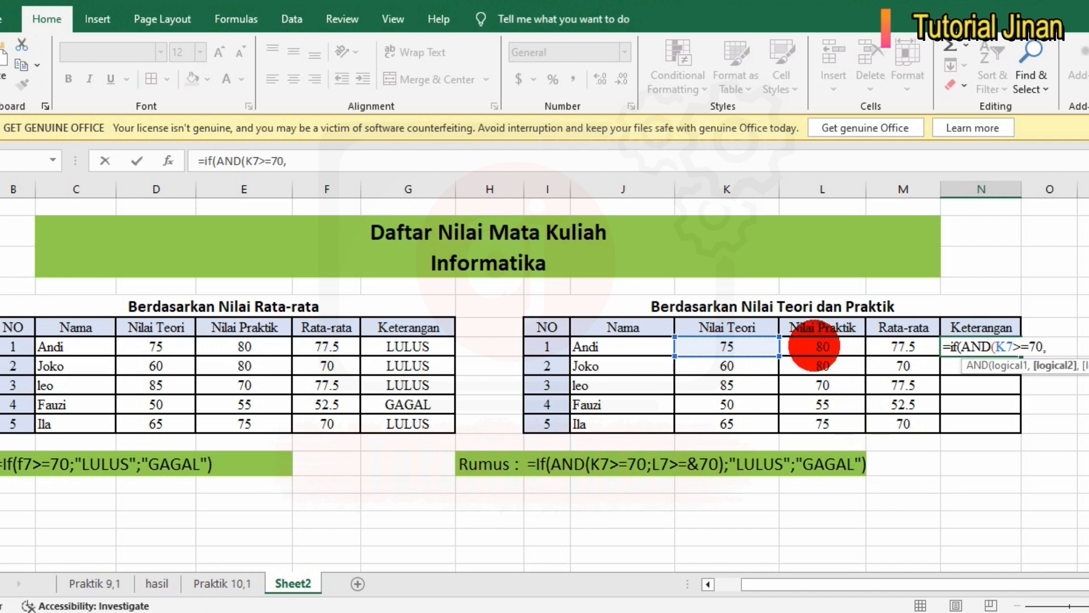
left_click(813, 346)
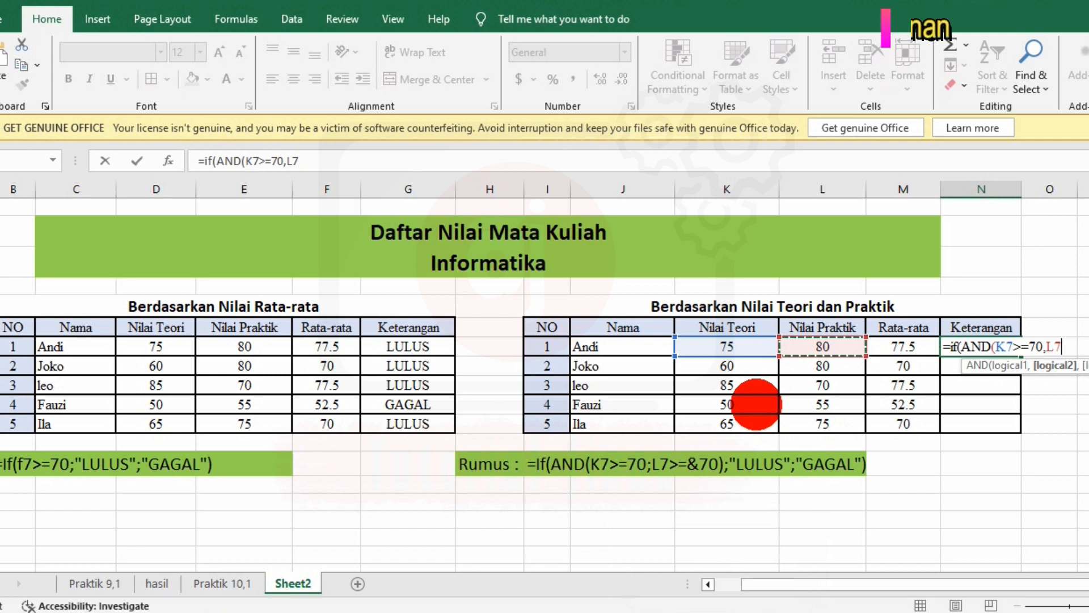
type(">=70")
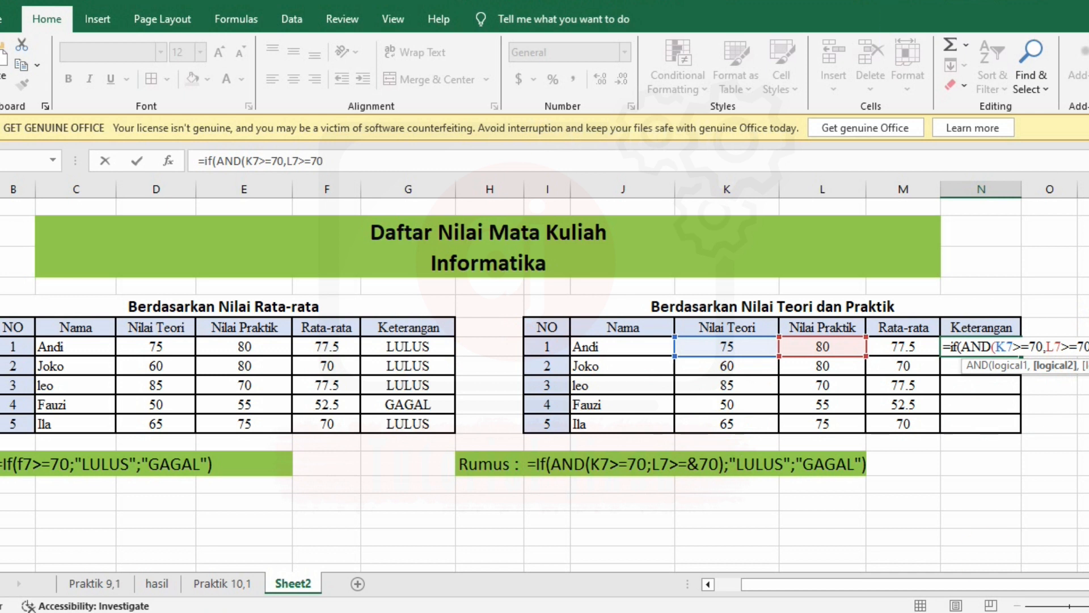
type(")")
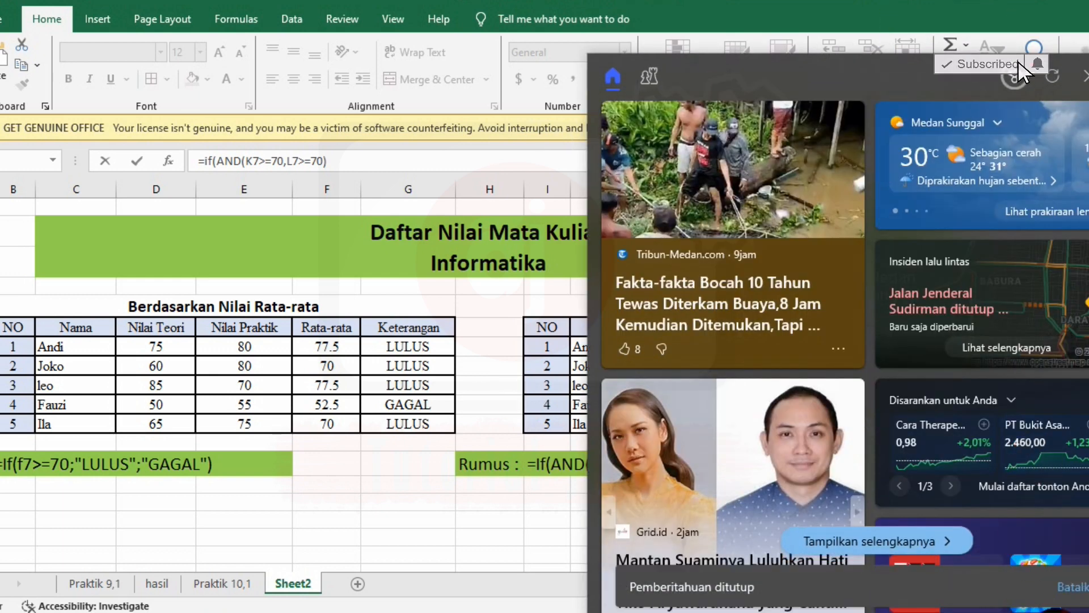
Dismiss the news panel covering the sheet and delete the unfinished IF formula text after the equals sign in N7.
left_click(1088, 584)
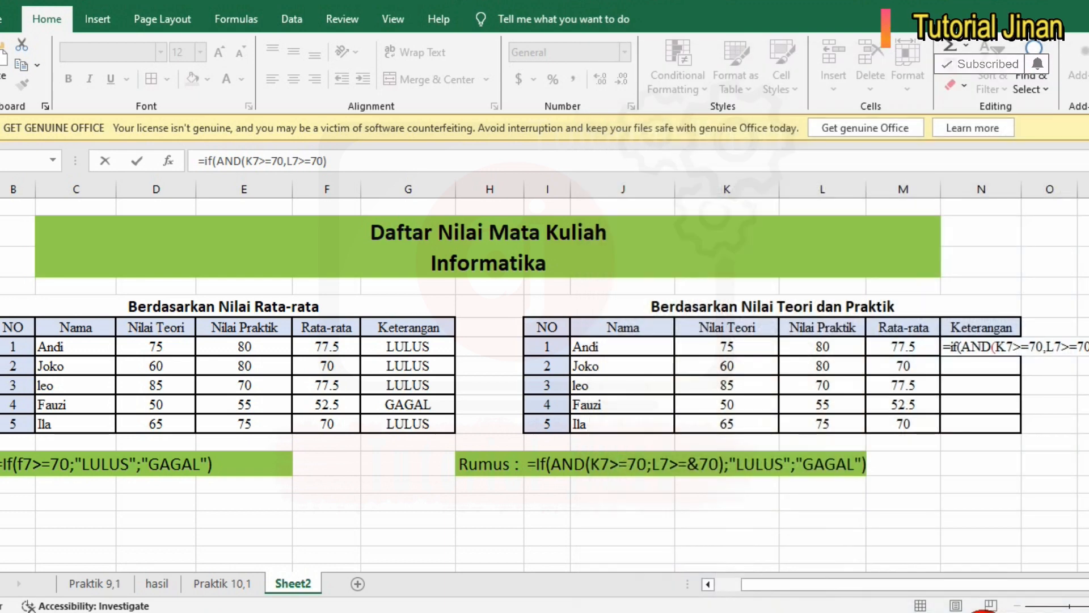
left_click(984, 612)
left_click(984, 612)
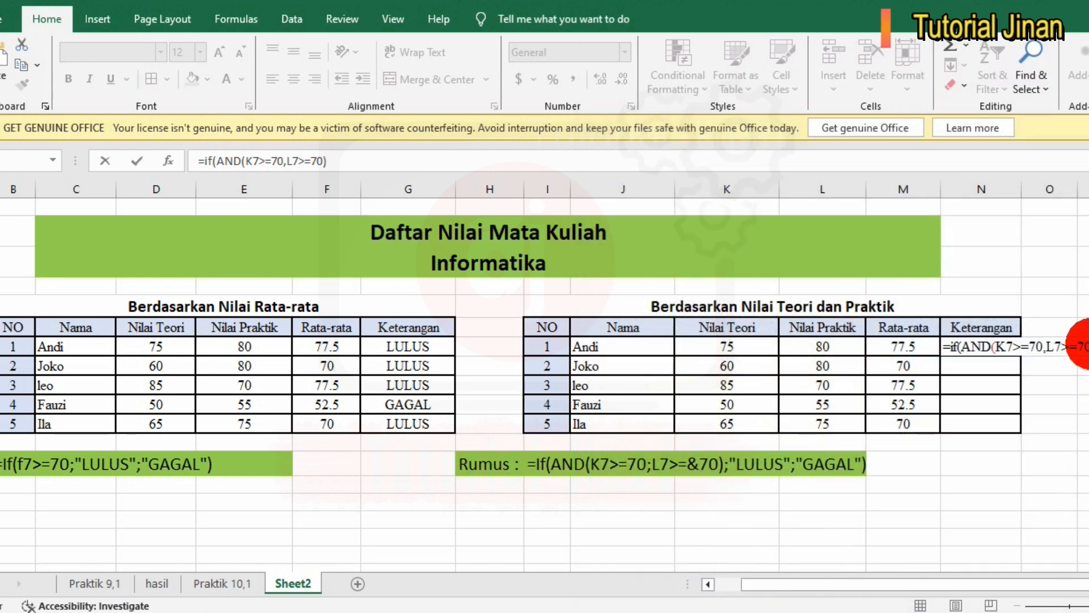
left_click(1088, 345)
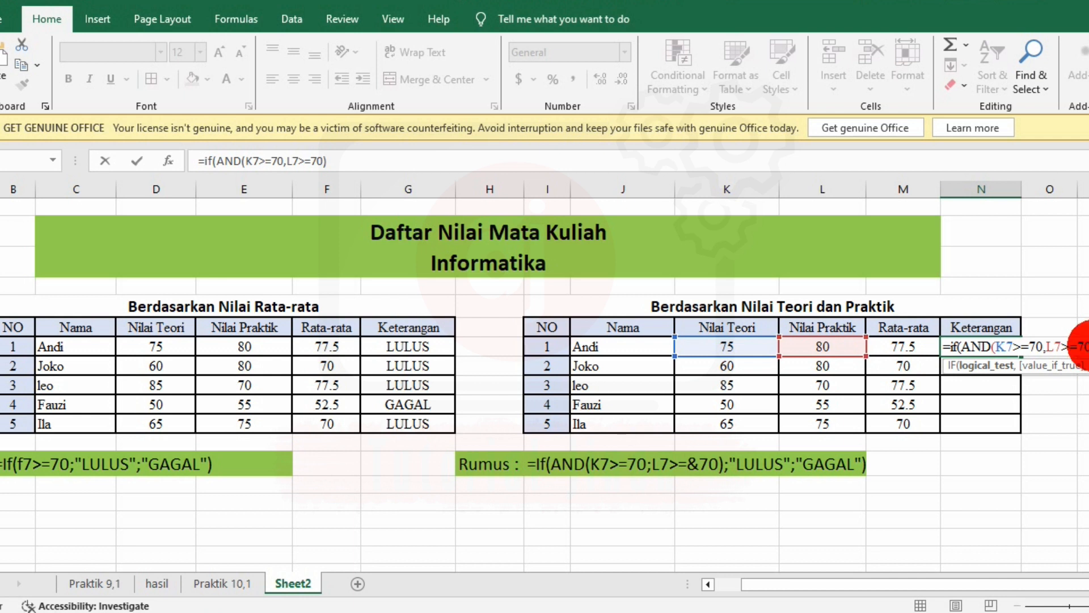
left_click_drag(1088, 345, 953, 345)
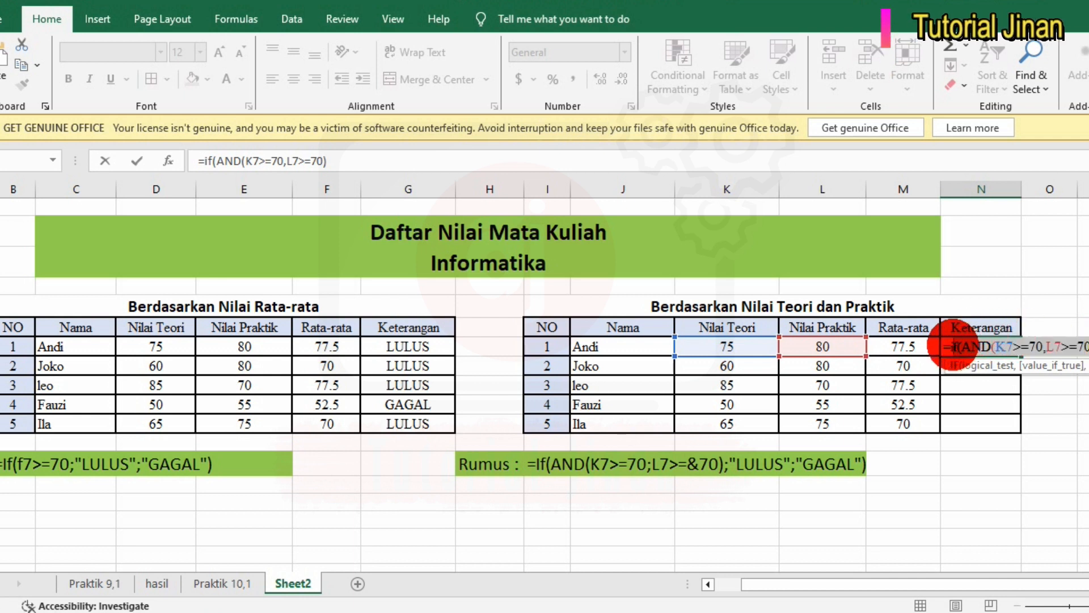
key("BackSpace")
Remove the stray ampersand before 70 in the reference formula text in I13, beneath the theory and practice table.
left_click(689, 463)
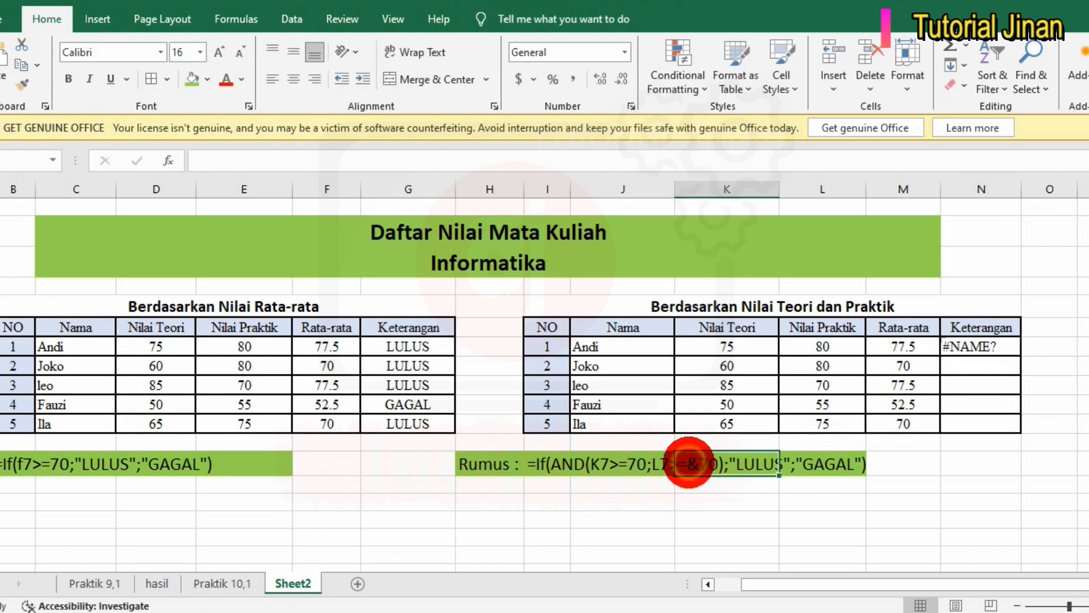
left_click(476, 464)
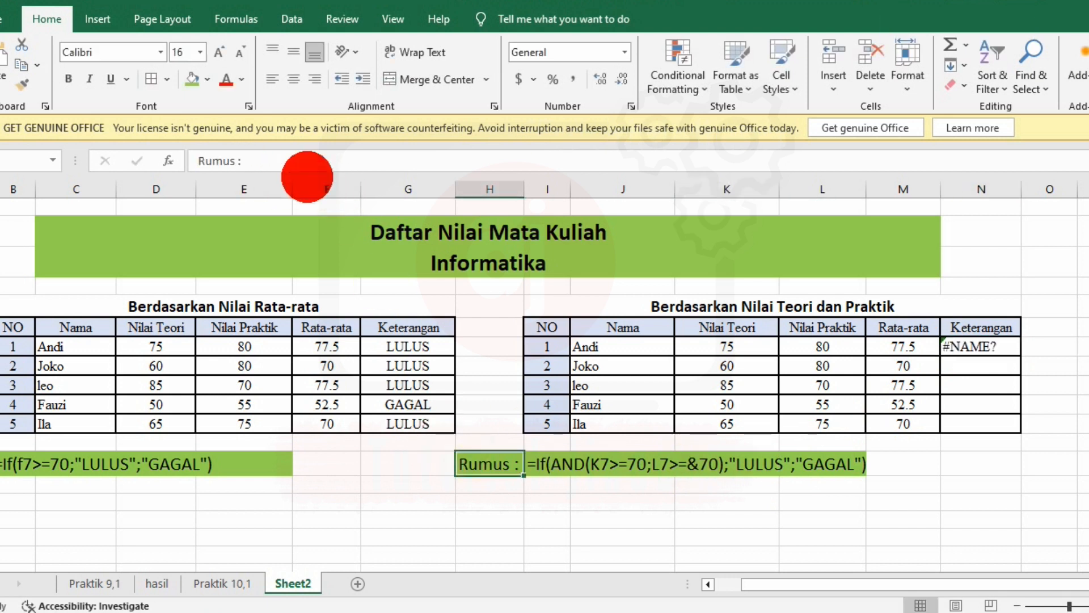
left_click(547, 463)
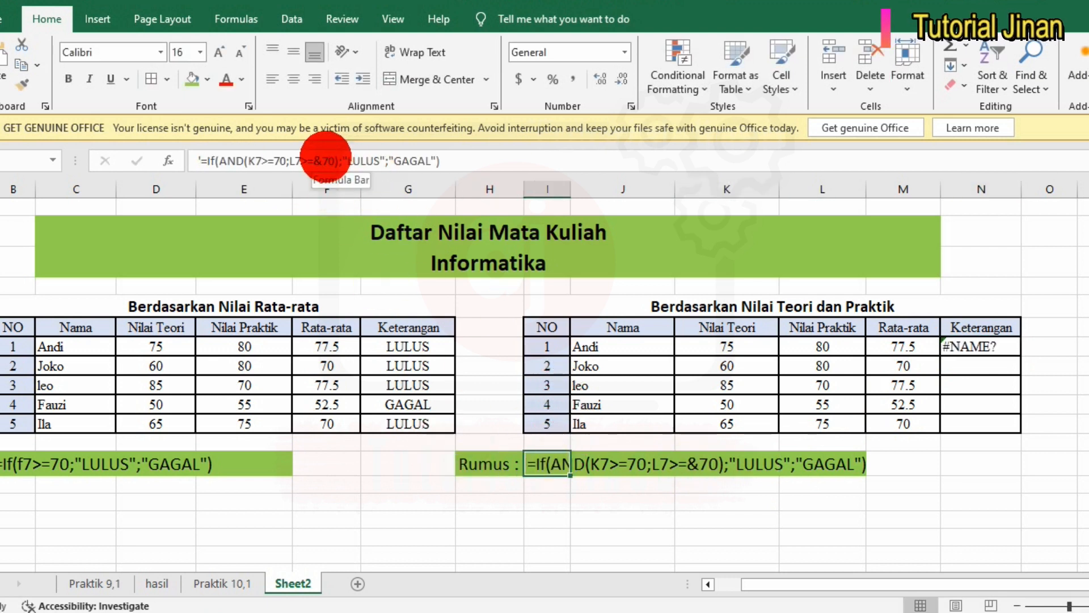
left_click(318, 161)
key("BackSpace")
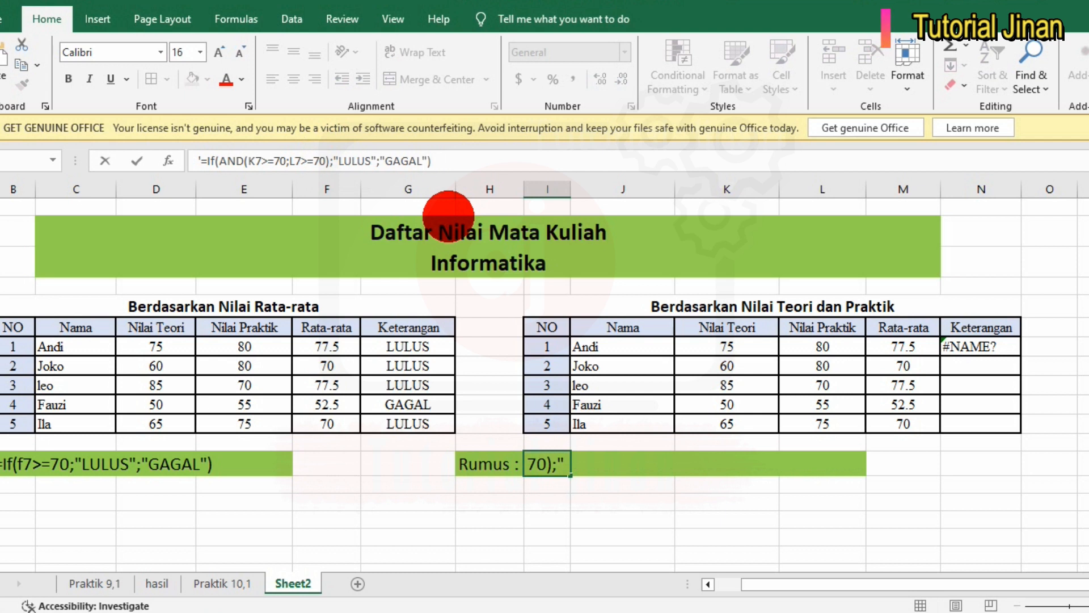
left_click(972, 523)
Clear the faulty entry in N7, the first Keterangan cell of the theory and practice table, and start the formula =if(AND(.
left_click(984, 345)
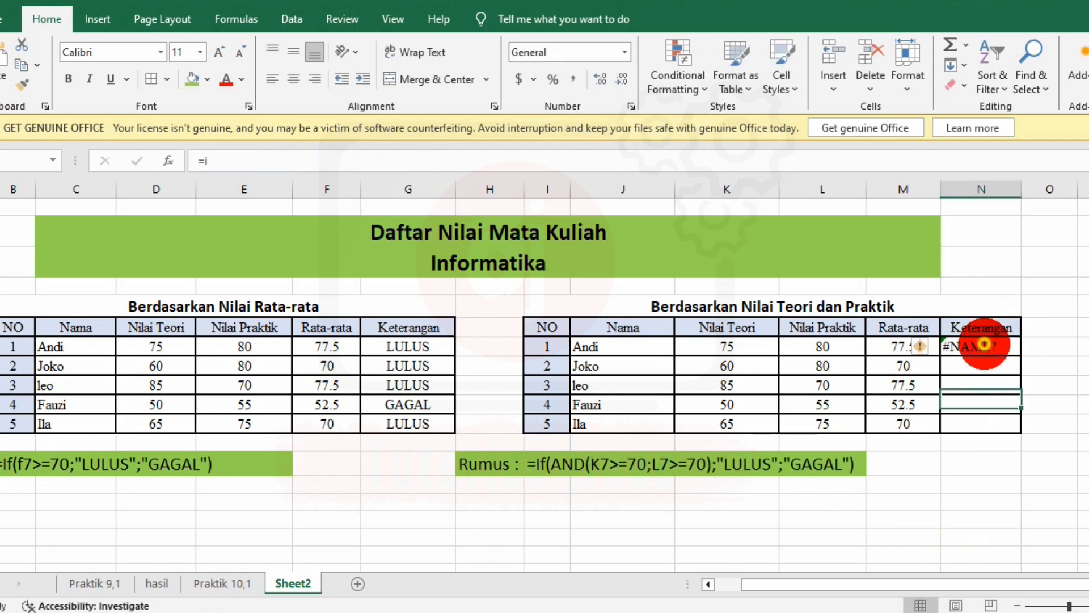
key("Delete")
type("=")
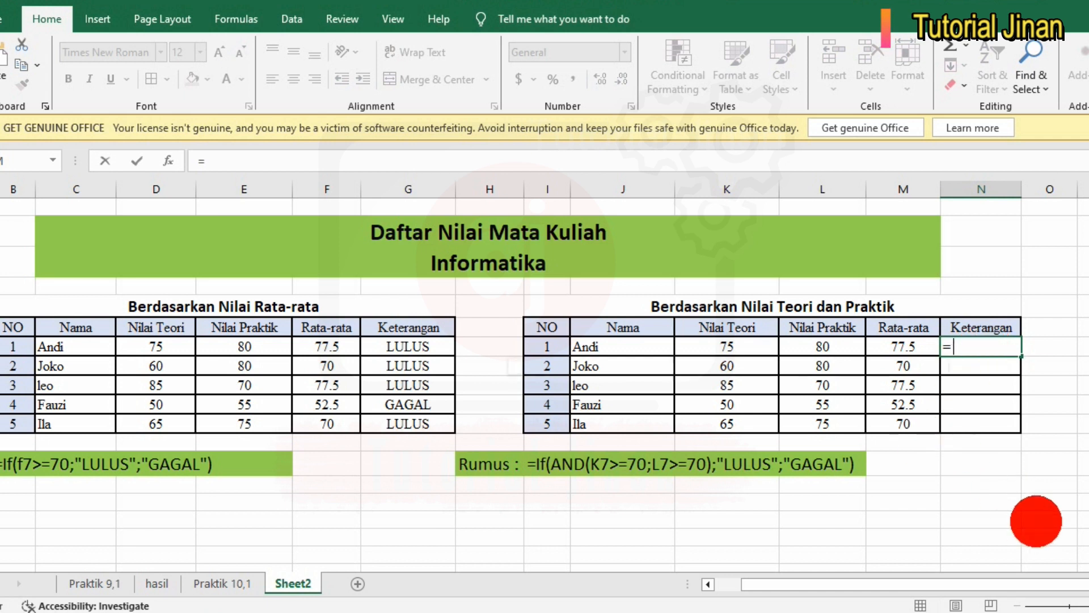
type("if9")
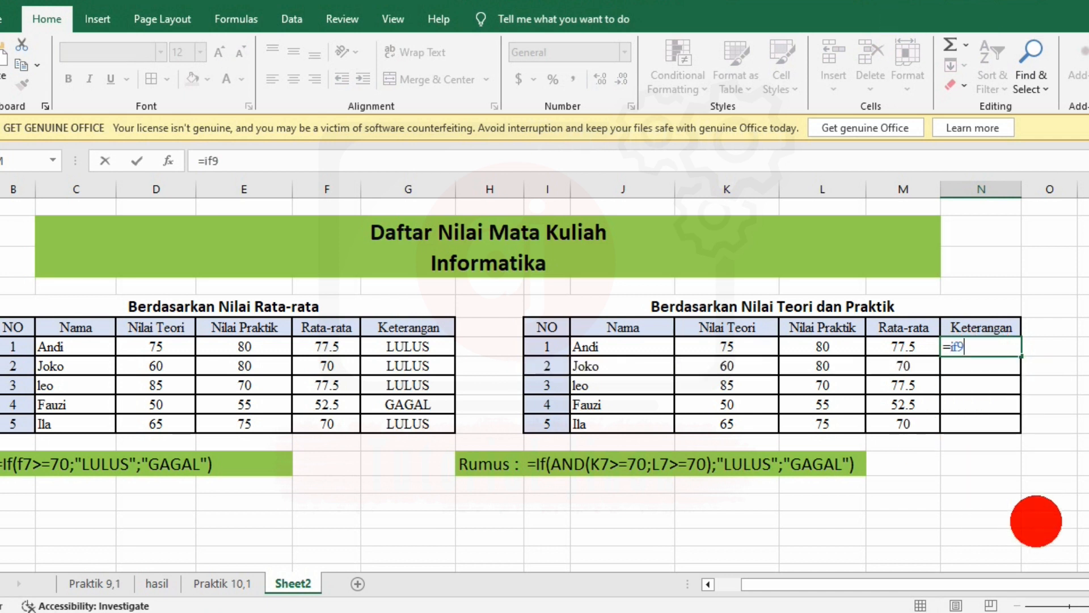
key("BackSpace")
type("(and")
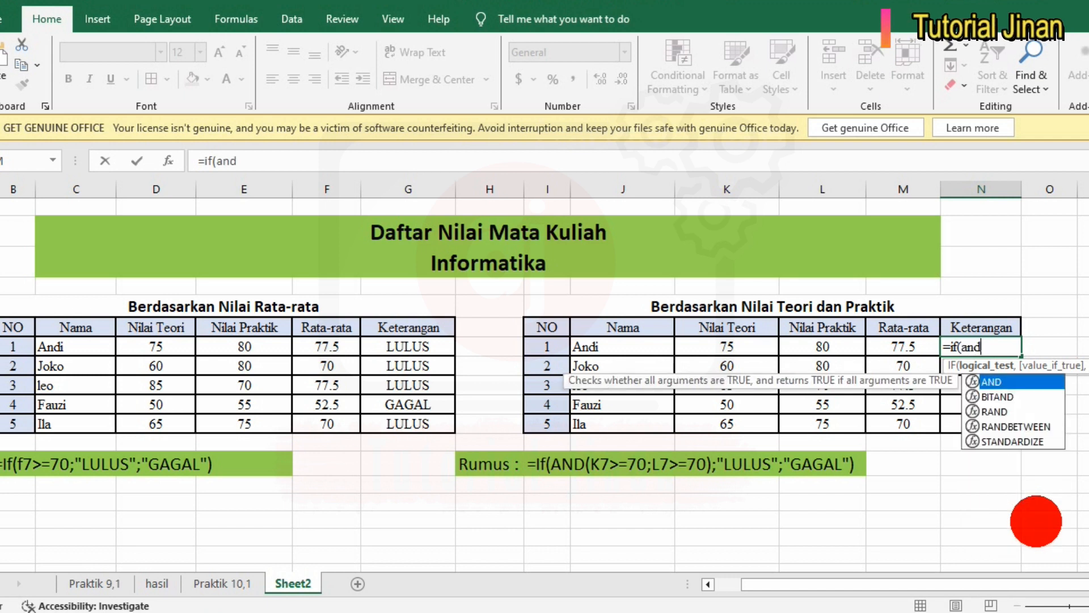
key("Tab")
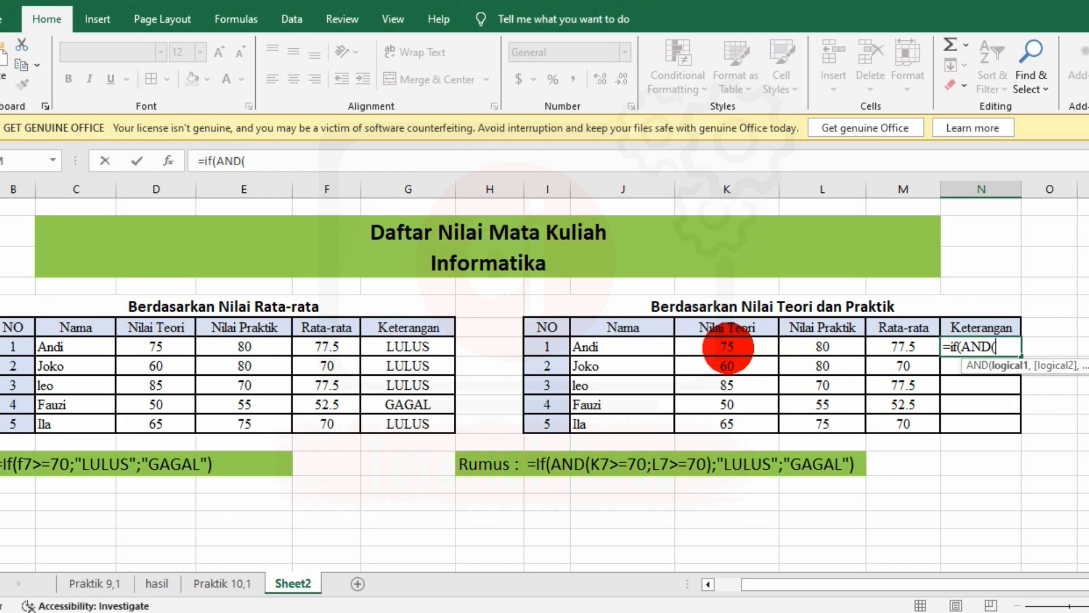
Add the AND conditions K7>=70 and L7>=70 to the N7 formula and close the AND function.
left_click(727, 347)
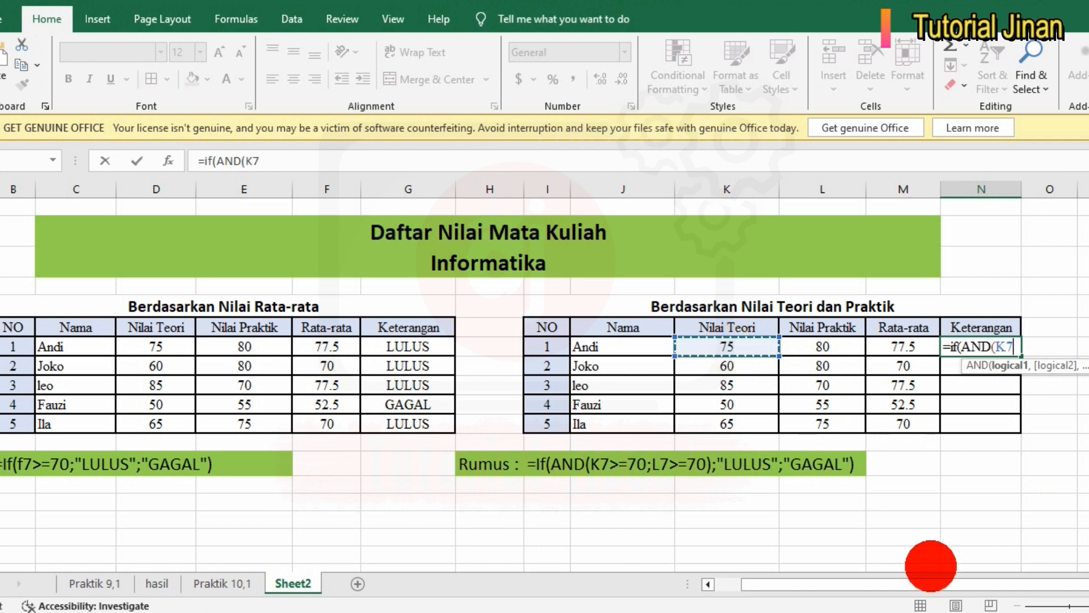
type(">")
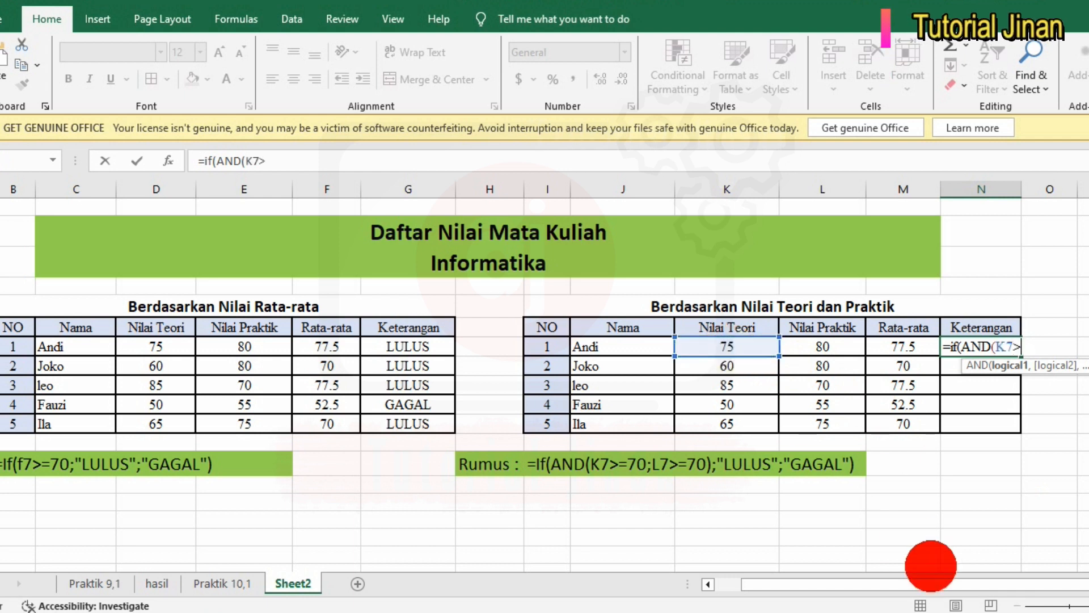
type("=70")
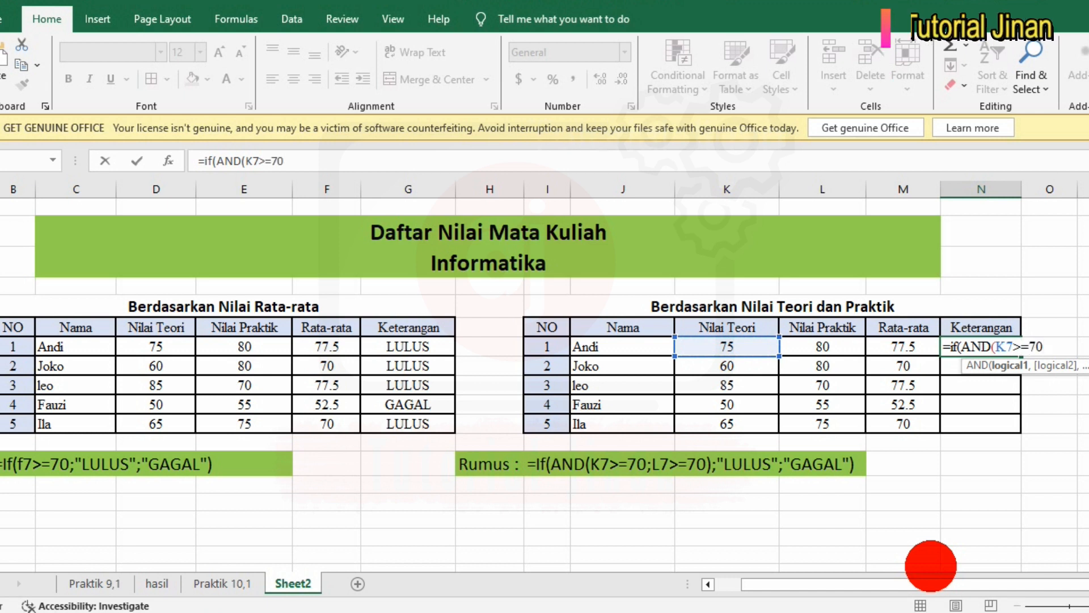
type(",")
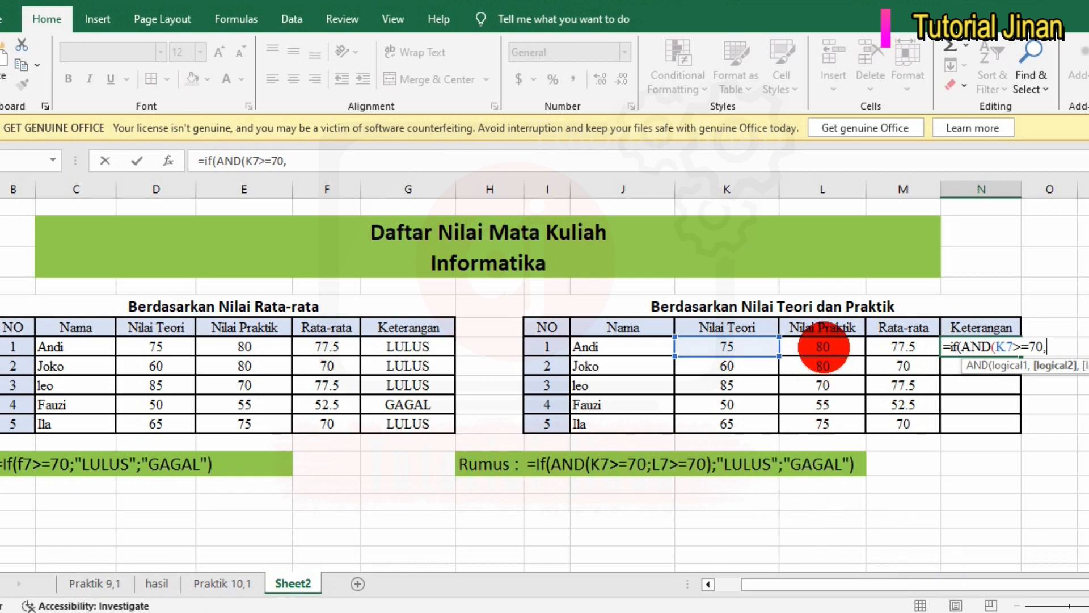
left_click(823, 347)
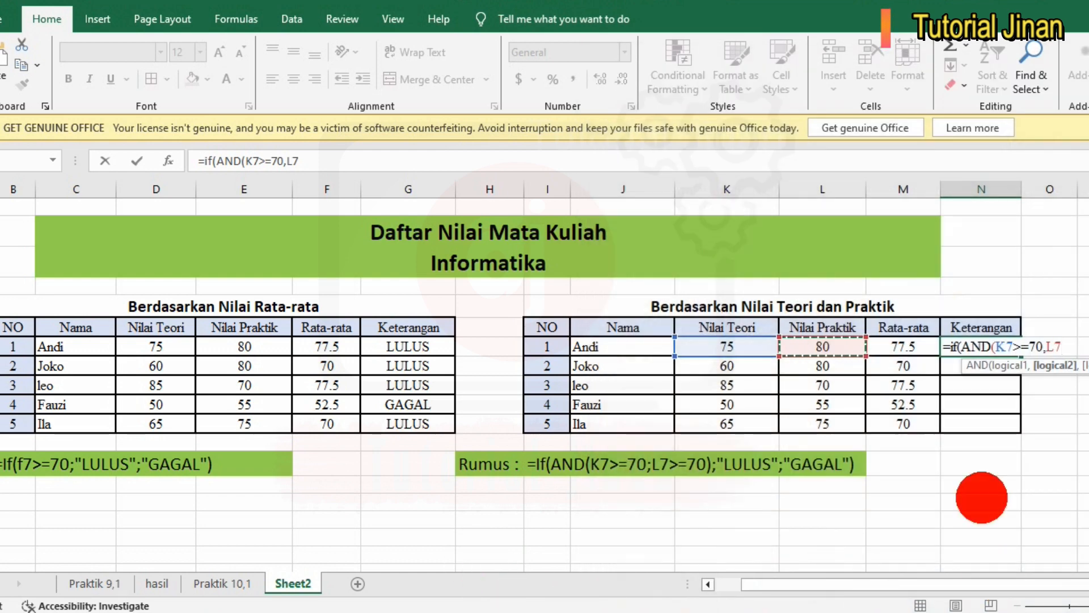
type(">")
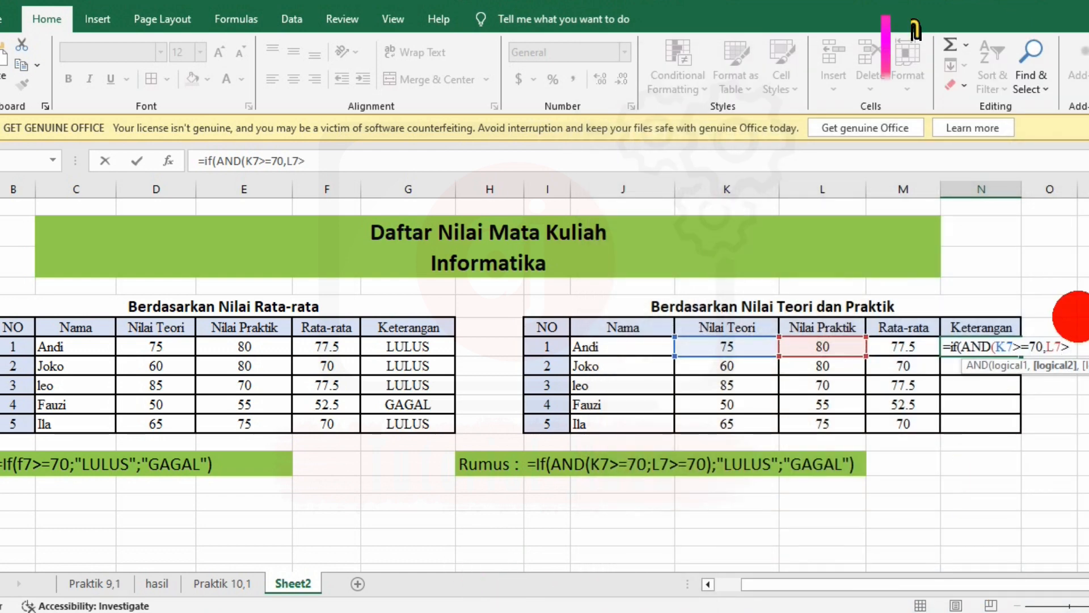
type("=70")
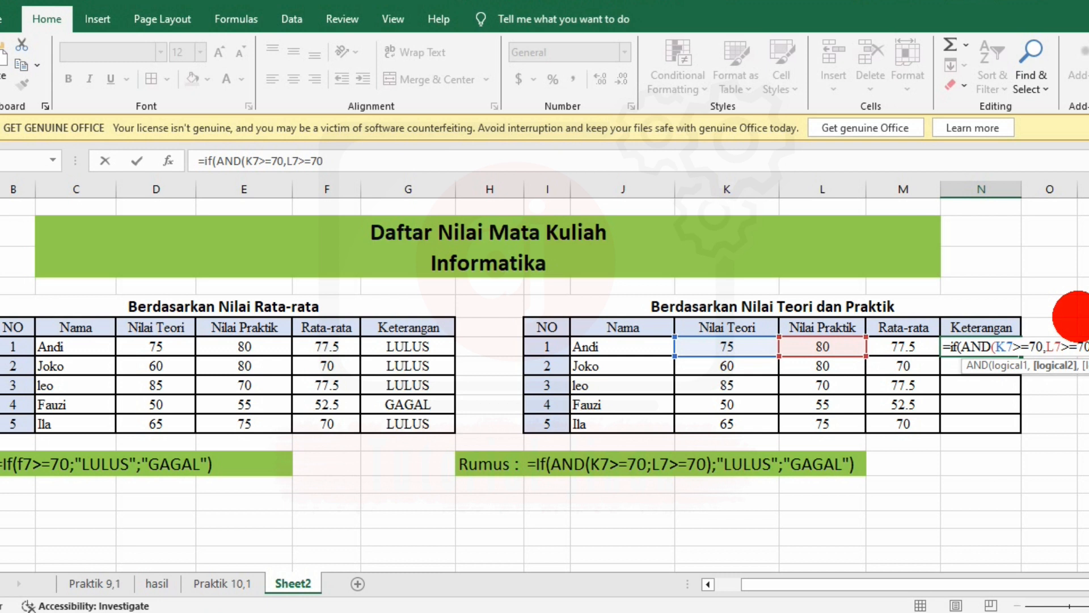
type(")")
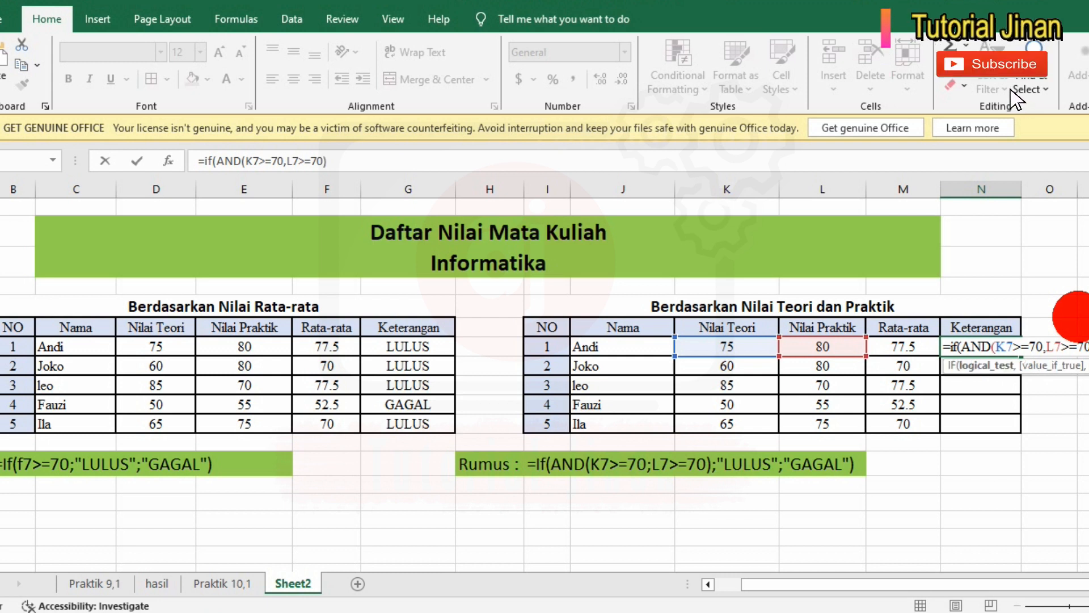
Complete the N7 formula with "LULUS" as the true value and "GAGAL" as the false value, and enter it.
type(",")
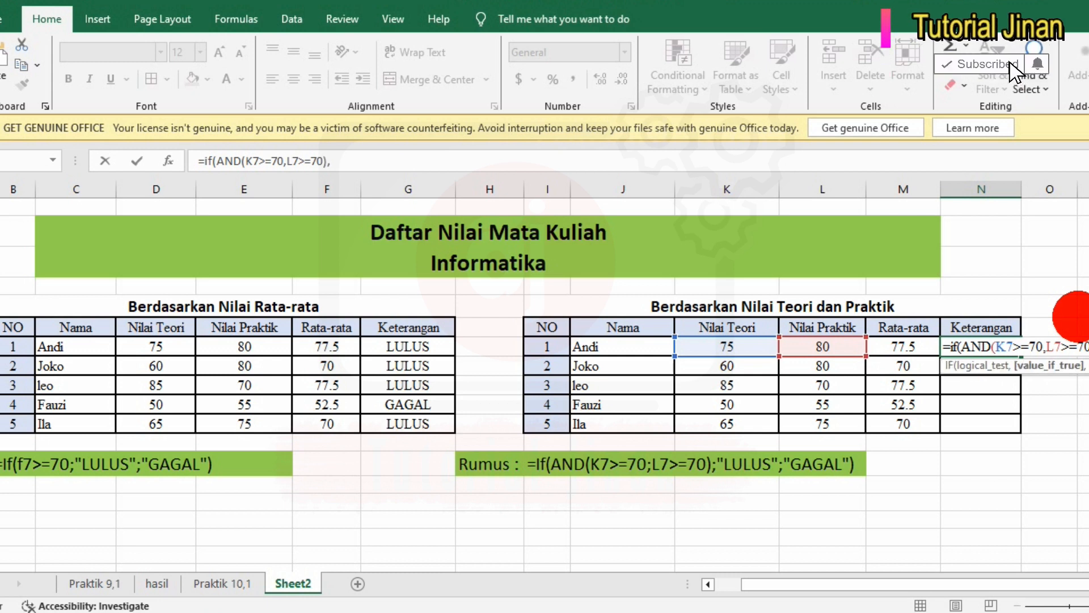
type("\"Lulus")
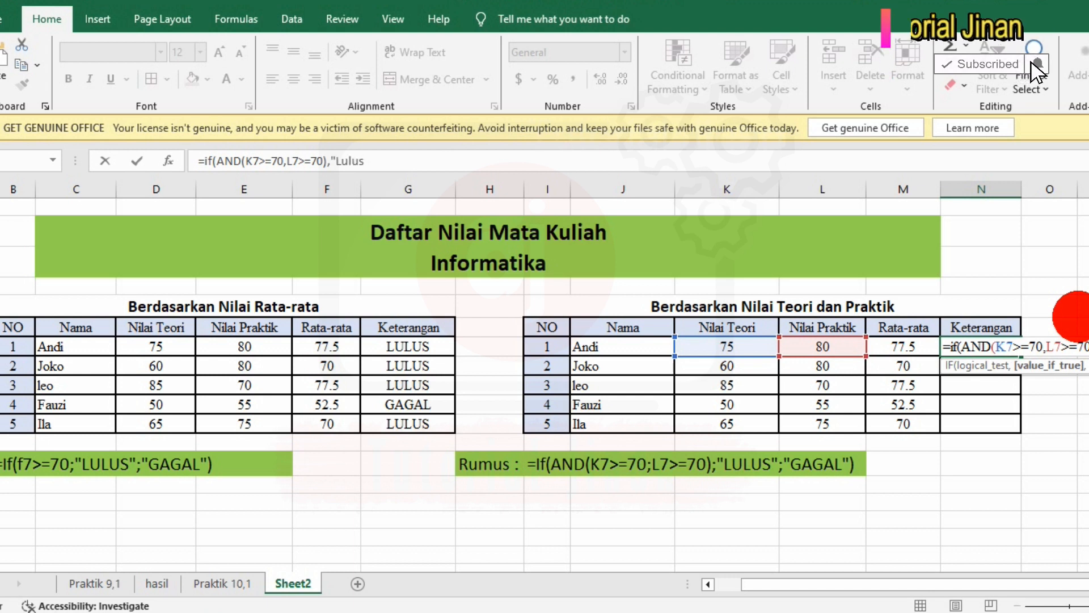
key("BackSpace")
key("BackSpace")
key("BackSpace")
type("ULU")
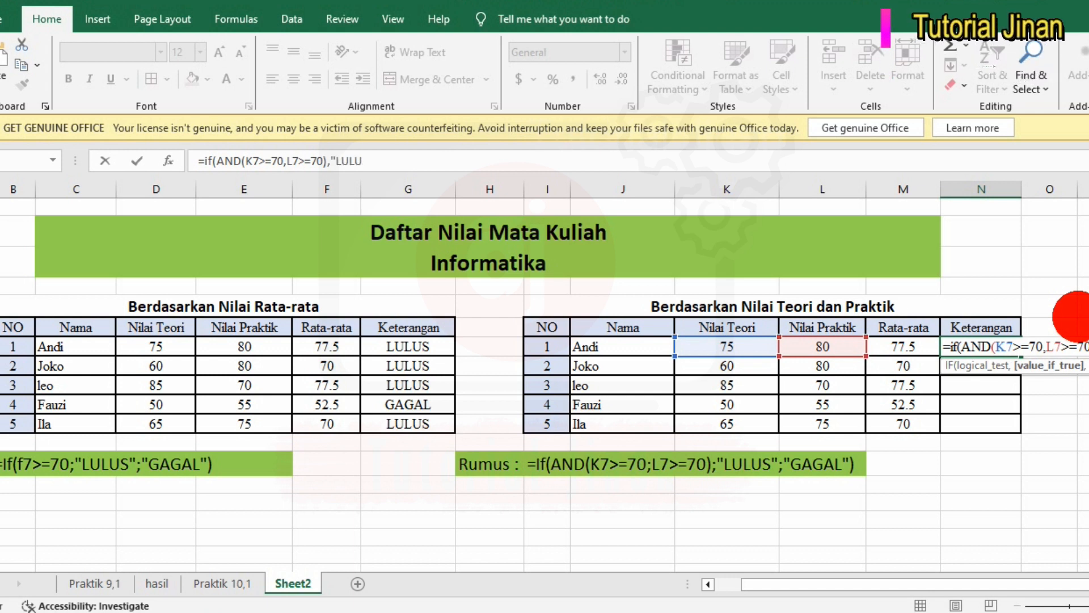
type("S\"")
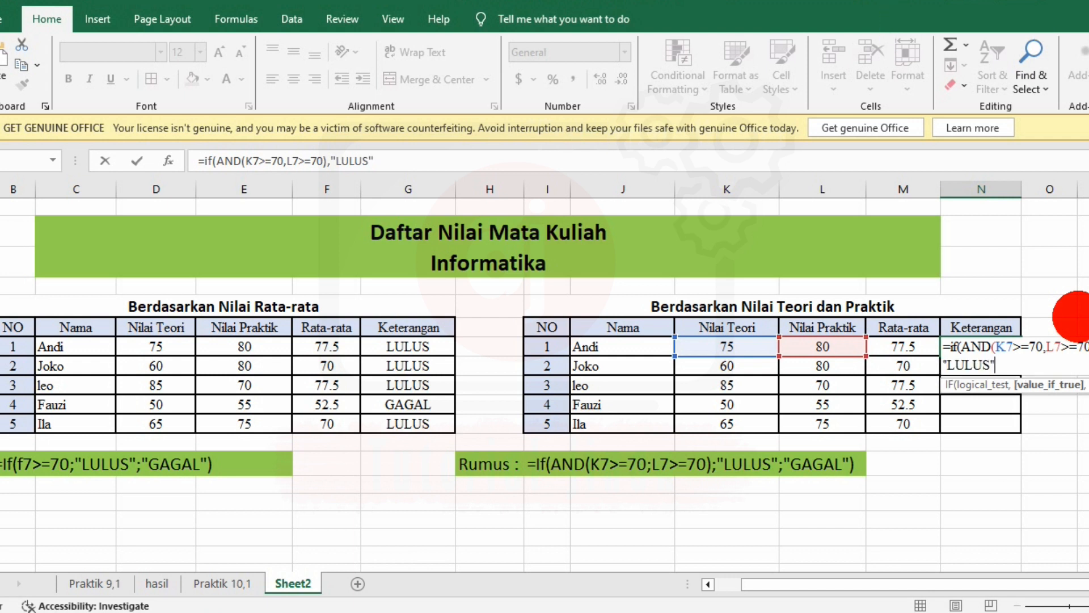
type(",")
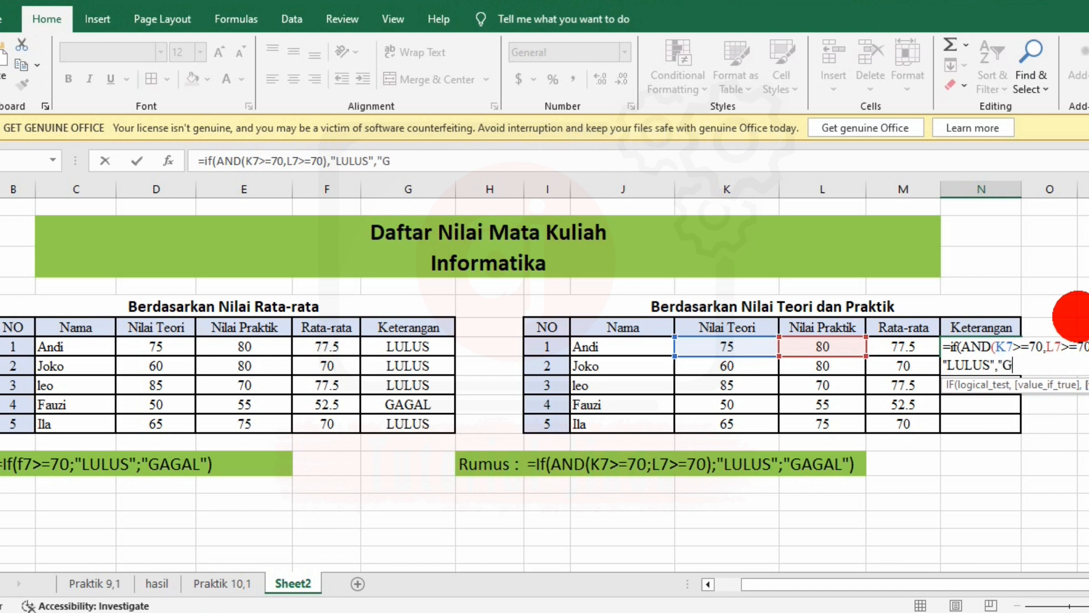
type("\"GAGAL")
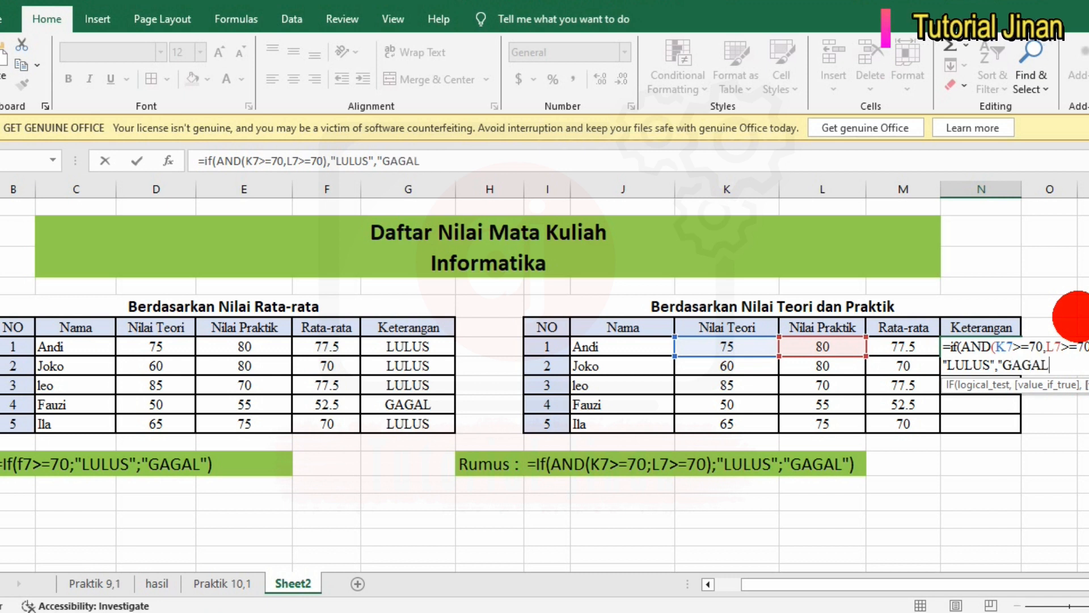
type("\")")
key("Return")
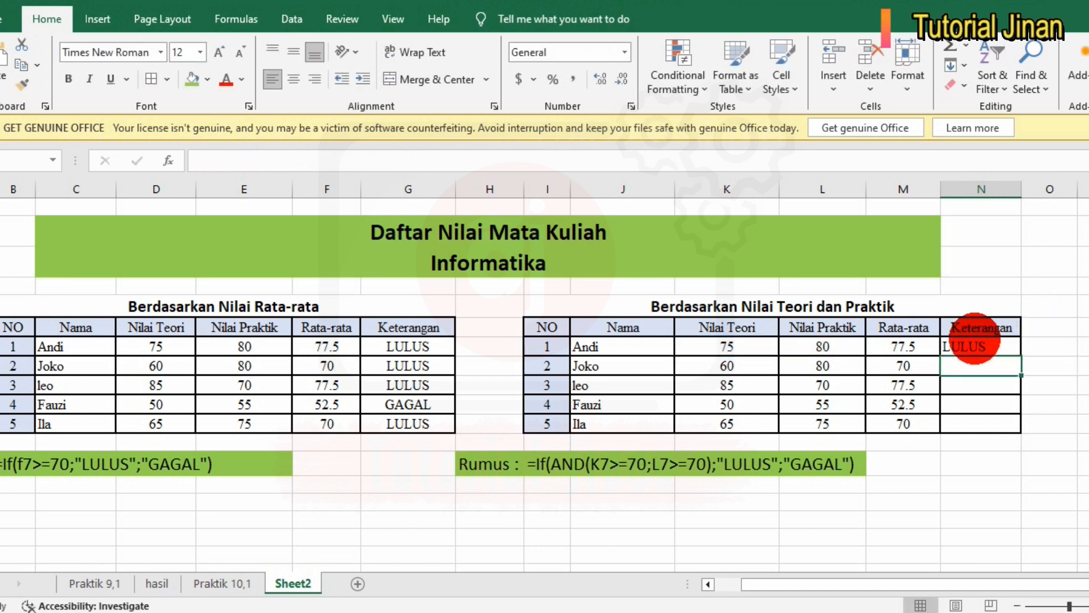
Fill the Keterangan formula from N7 down through N11 and centre the values horizontally.
left_click(984, 345)
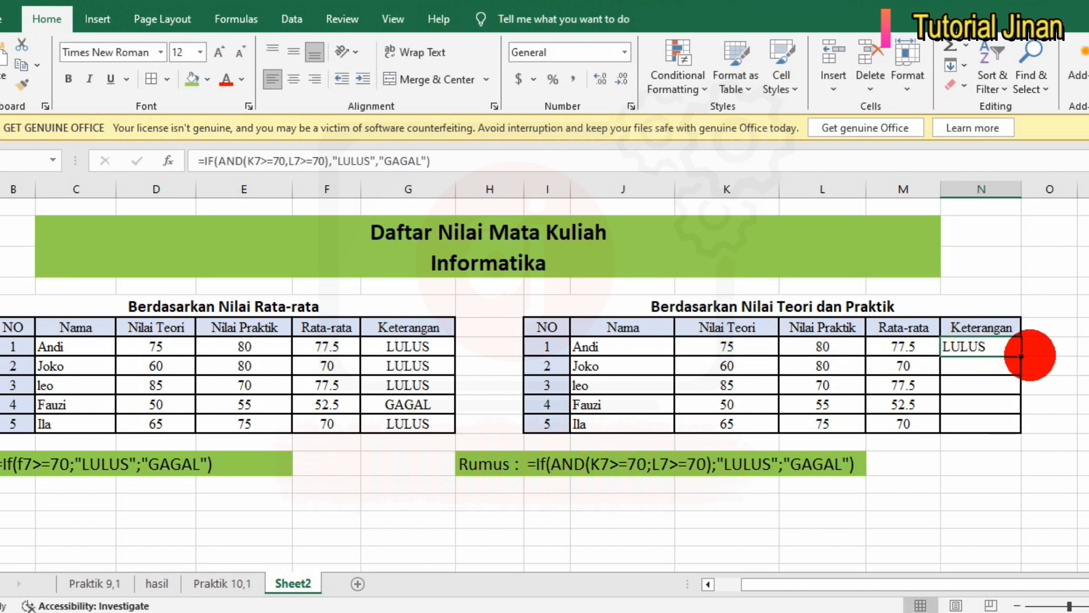
left_click_drag(1022, 356, 1015, 431)
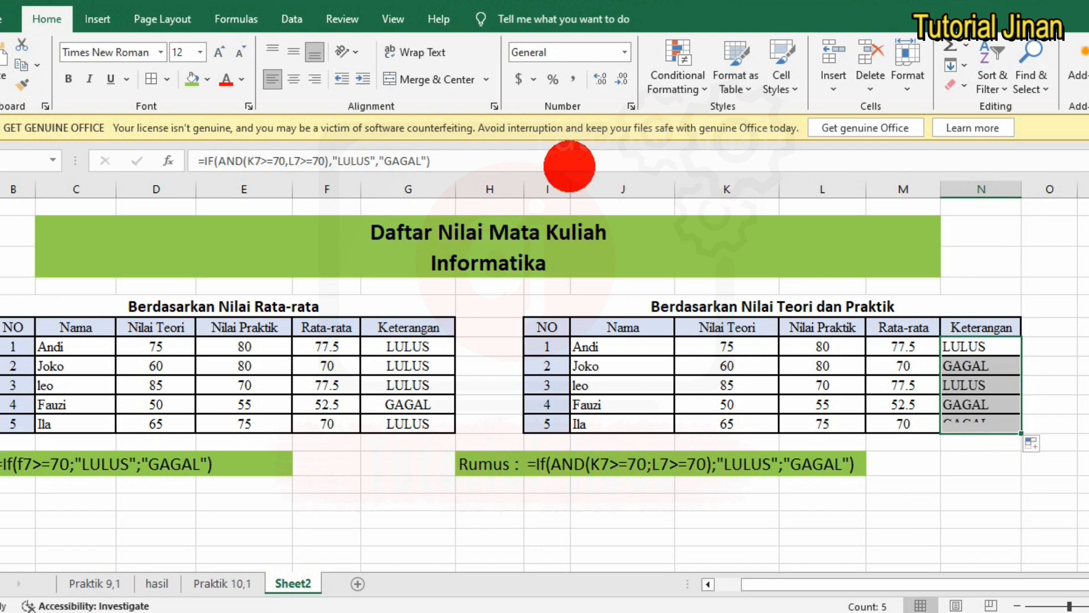
left_click(299, 80)
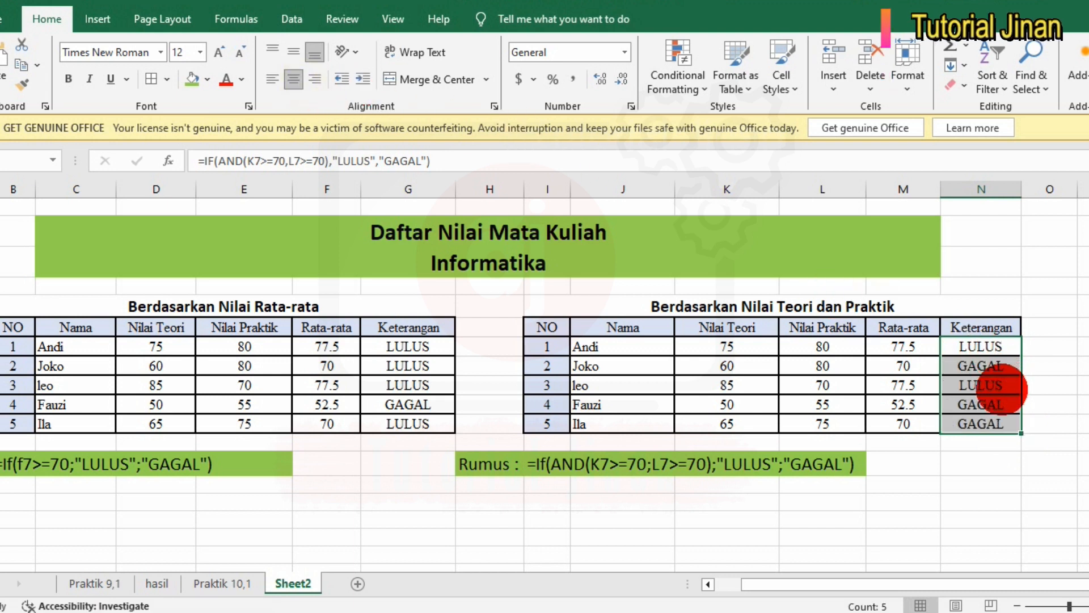
Test the Keterangan formula in N11 by setting the last student's Nilai Teori in K11 to 70.
left_click(988, 404)
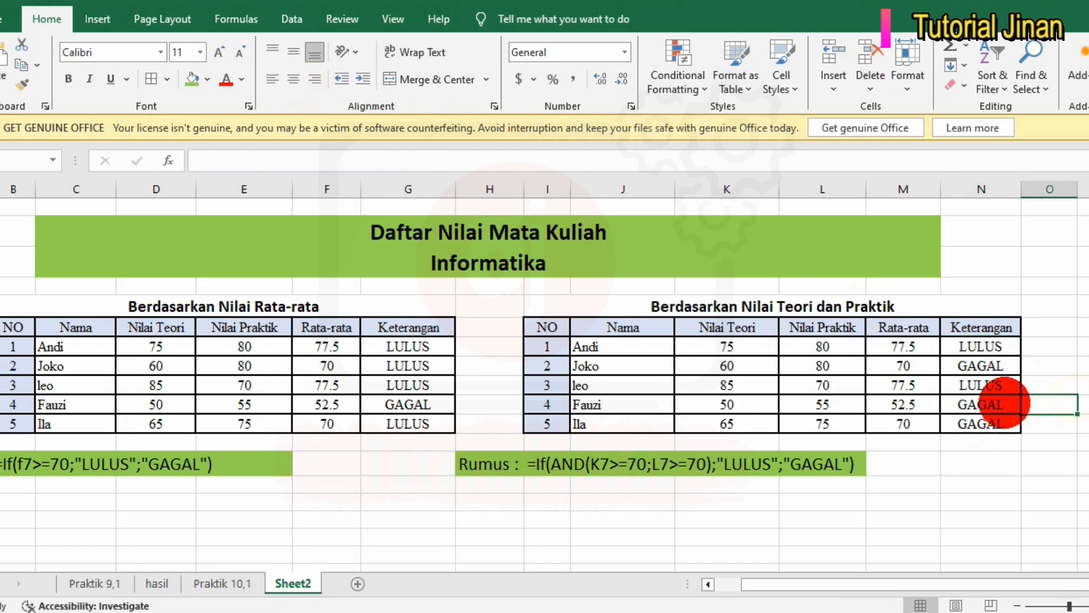
left_click(981, 423)
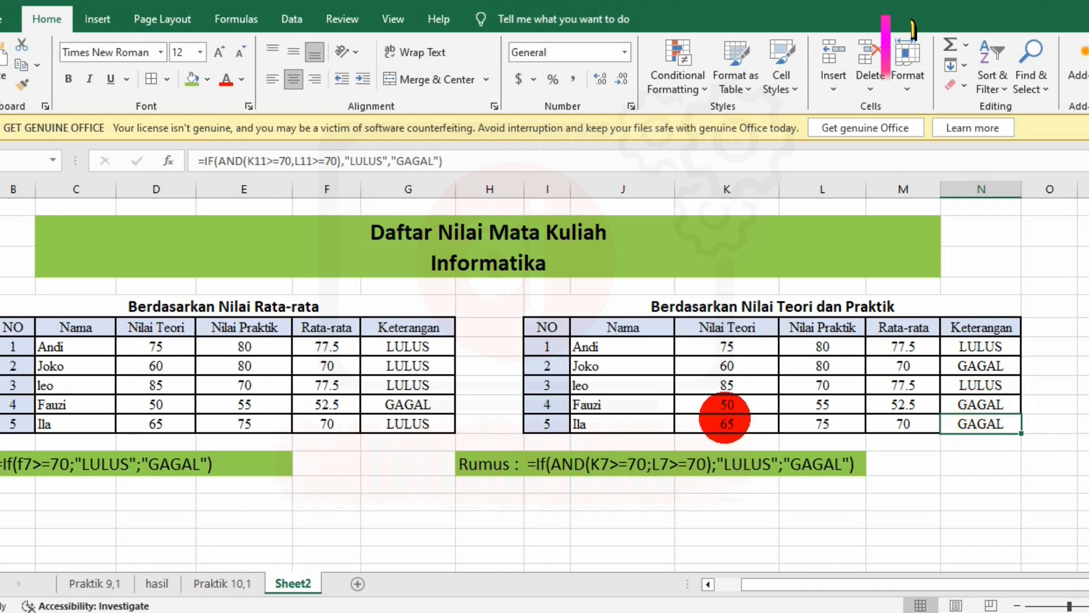
left_click(716, 423)
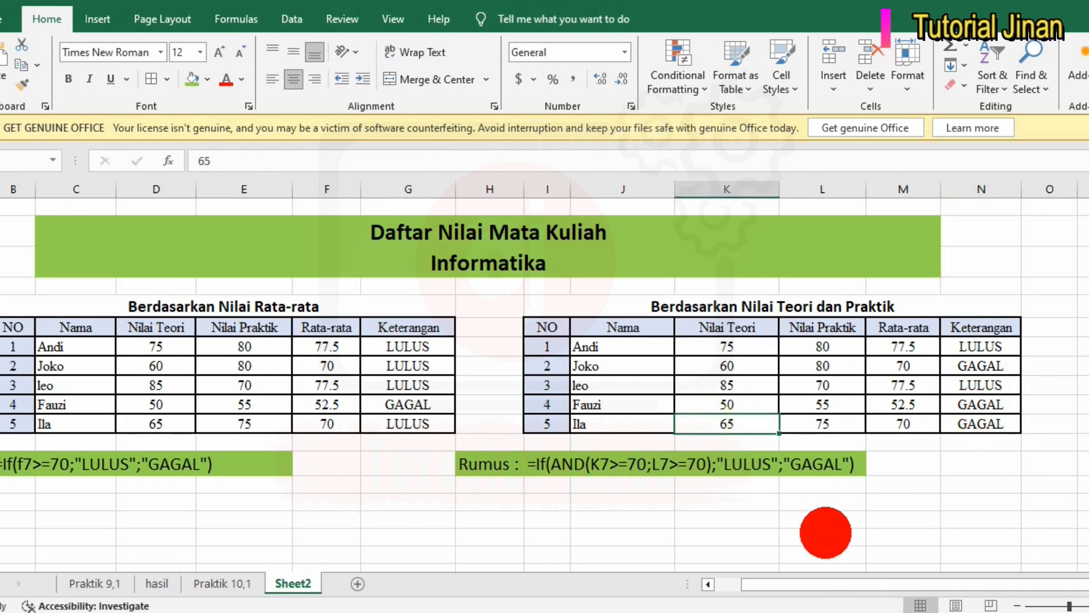
type("70")
left_click(996, 485)
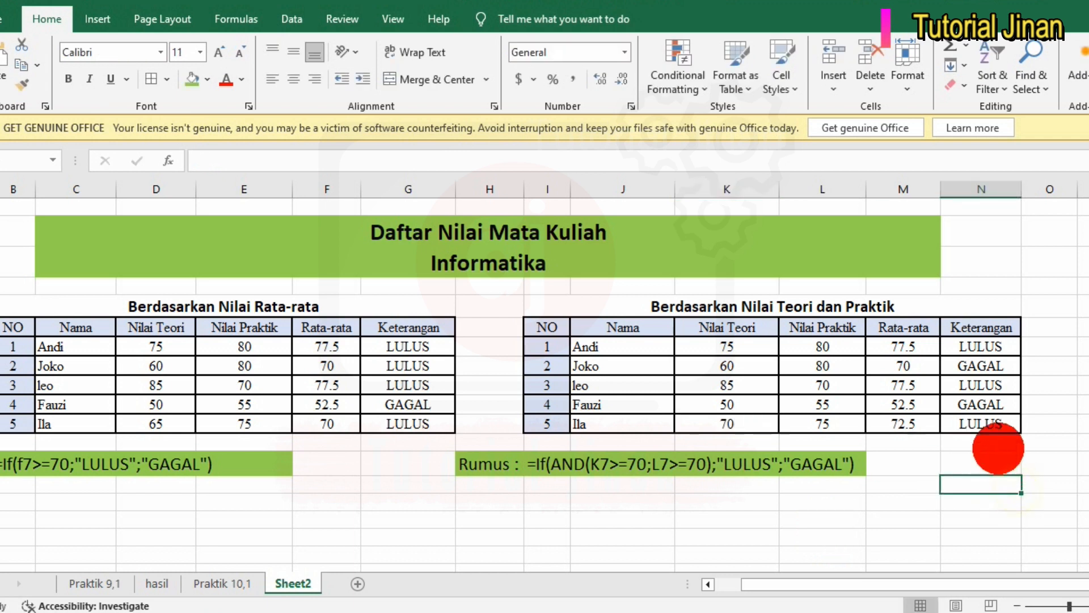
Set the last student's Nilai Teori in K11 back to 65.
left_click(724, 423)
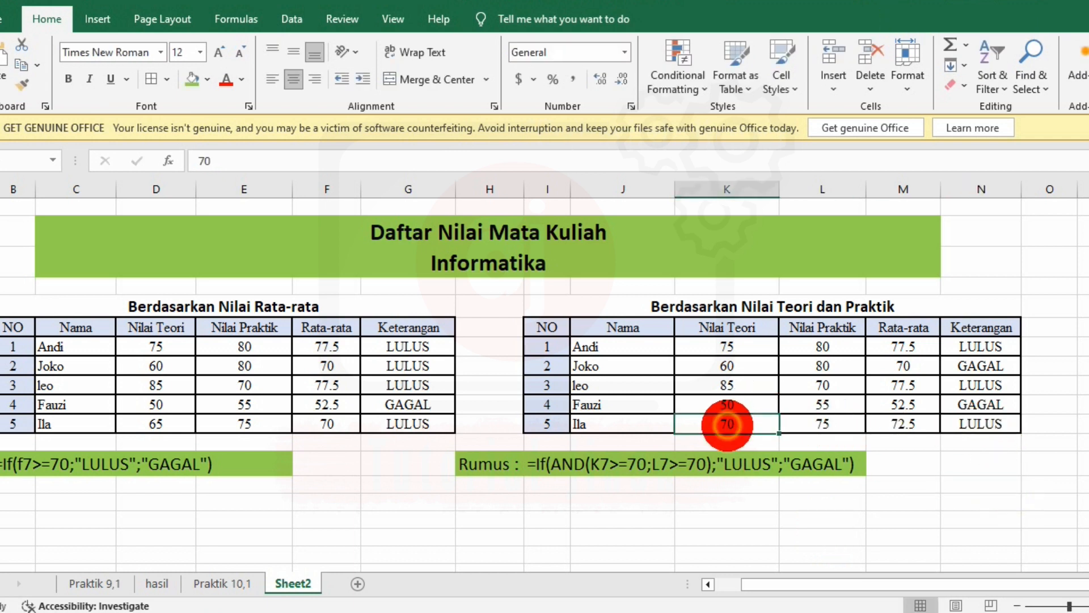
type("65")
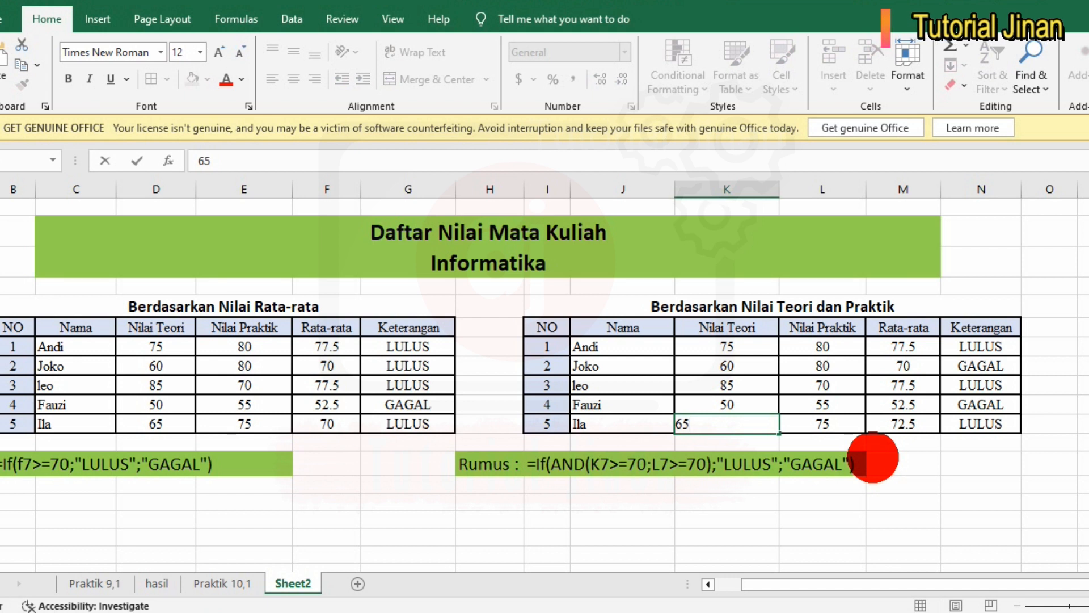
left_click(1049, 502)
Compare the Keterangan column of the average-based table with that of the theory and practice table.
left_click(758, 328)
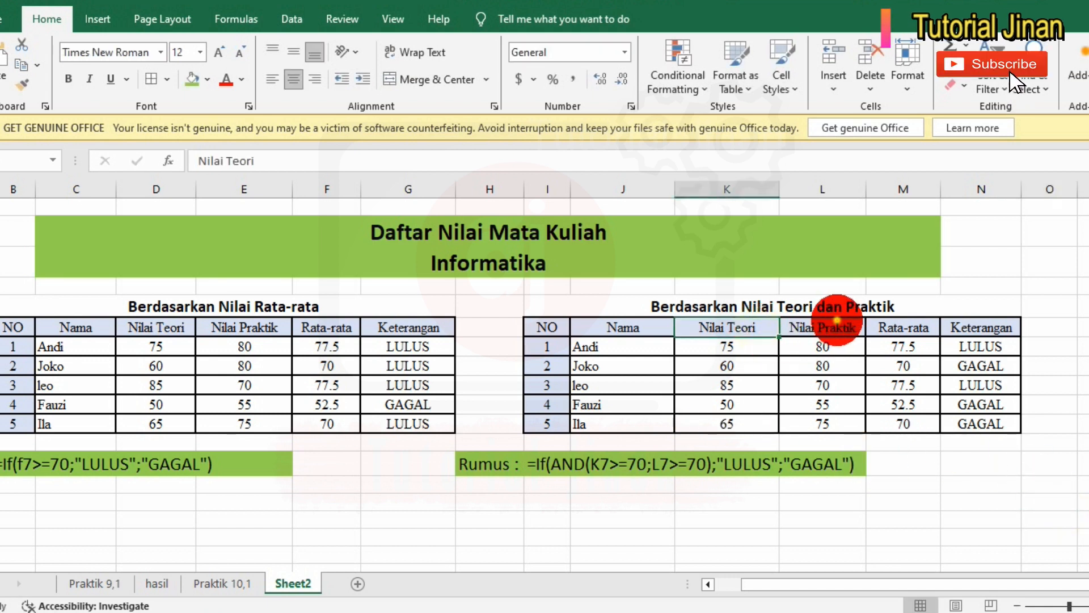
left_click(838, 322)
left_click(1088, 506)
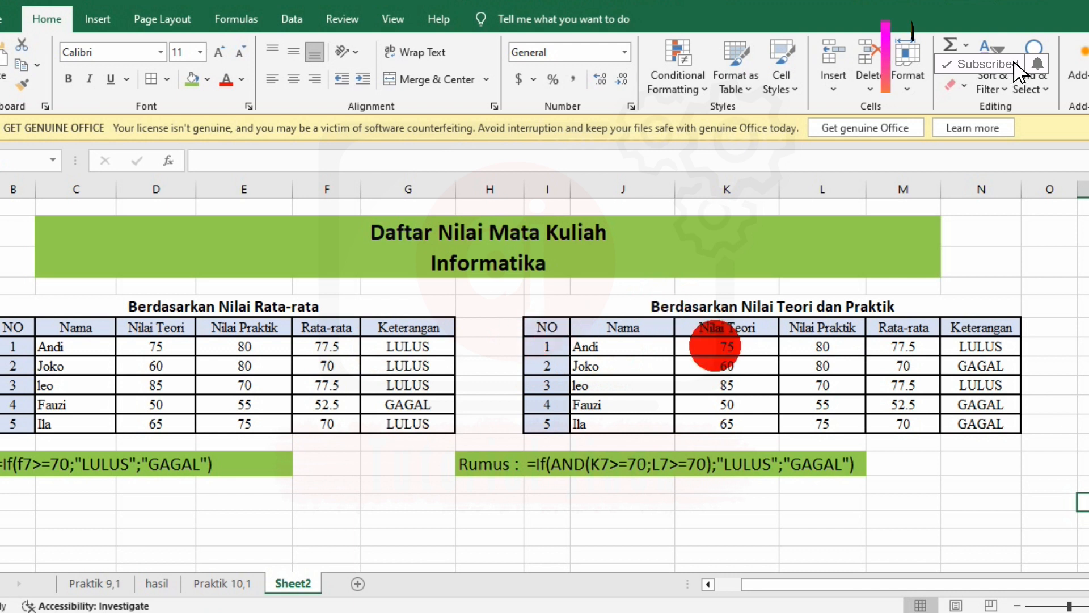
left_click(977, 441)
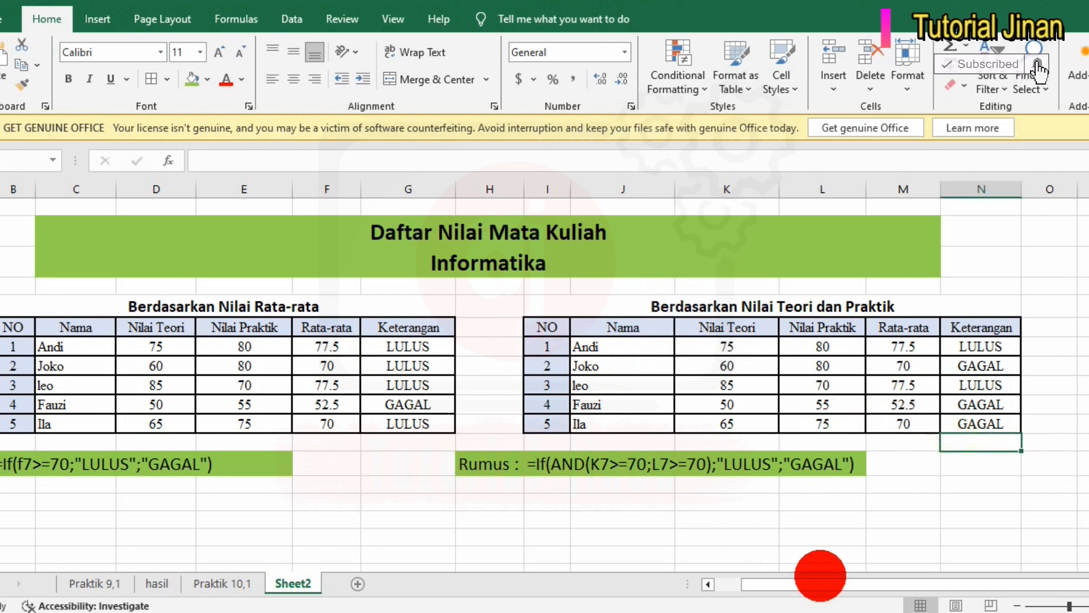
left_click_drag(775, 583, 741, 583)
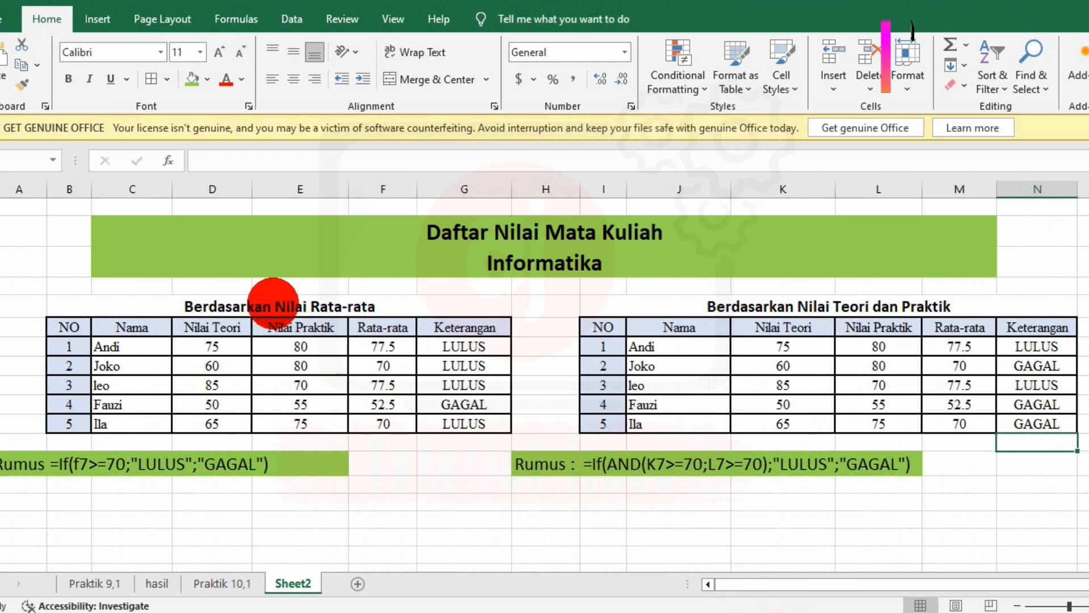
left_click(274, 302)
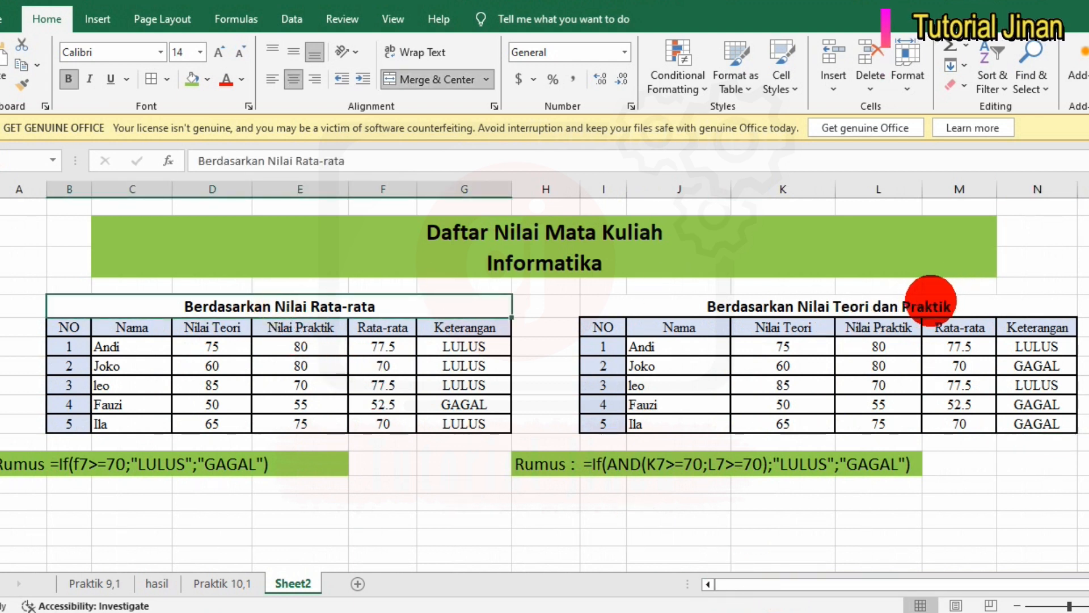
left_click(930, 301)
left_click(986, 503)
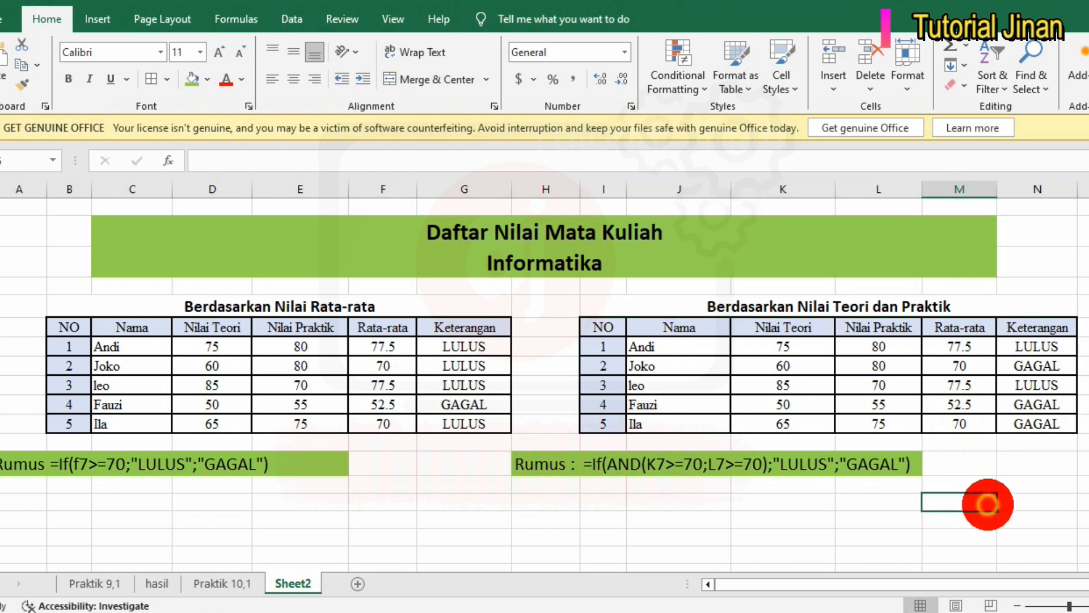